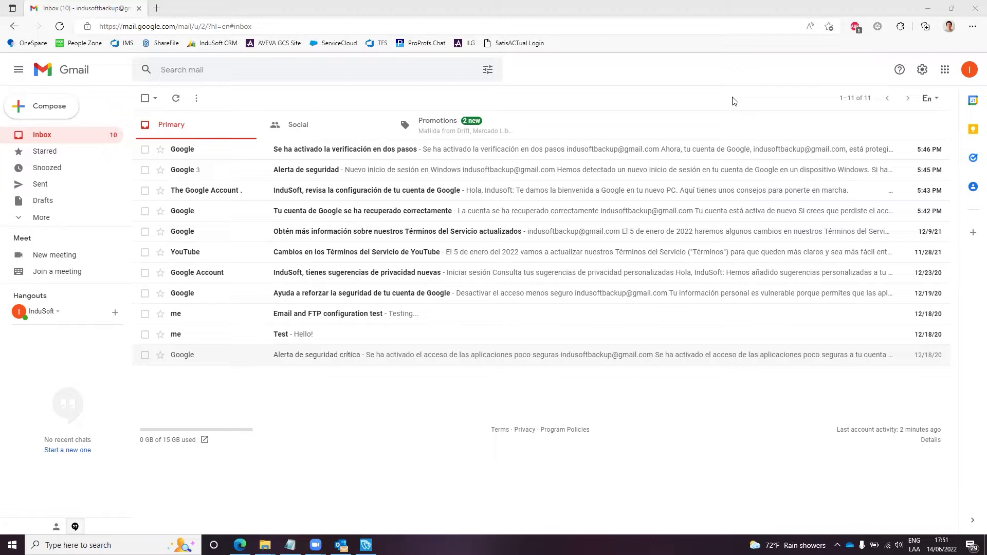
- Search 'gmail less secure apps' in a new tab and open the Google help article
{"action": "left_click", "coordinate": [156, 10]}
{"action": "type", "text": "gmail"}
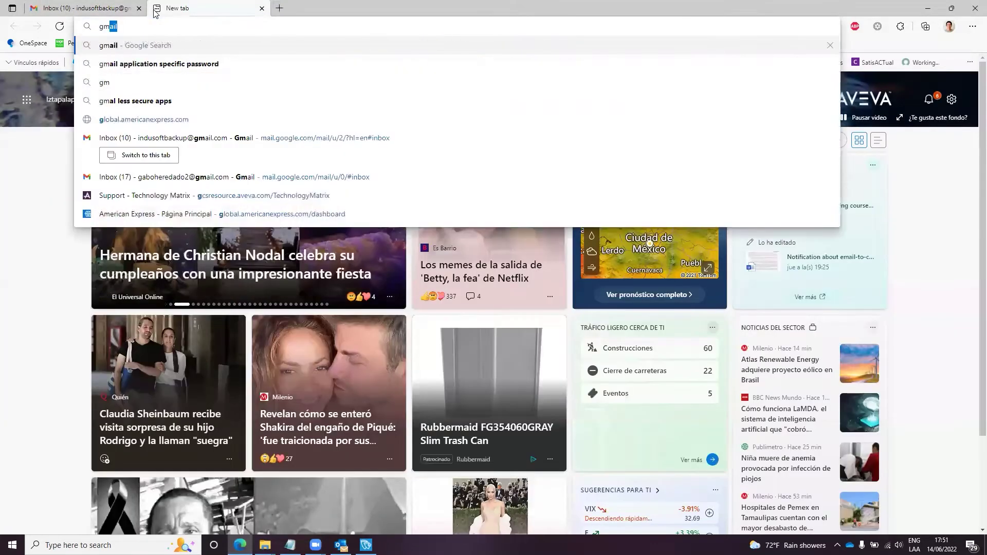
{"action": "type", "text": " less secure apps"}
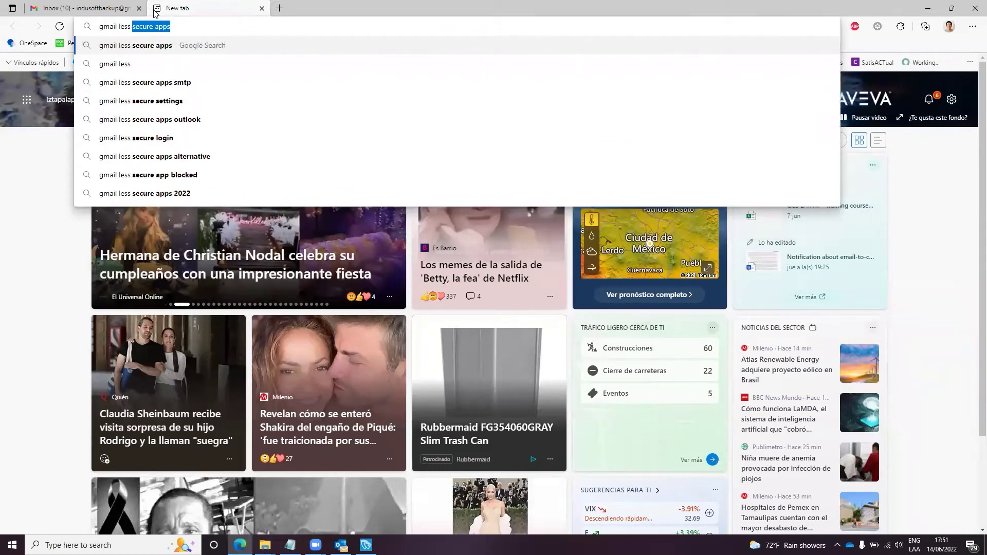
{"action": "key", "text": "Return"}
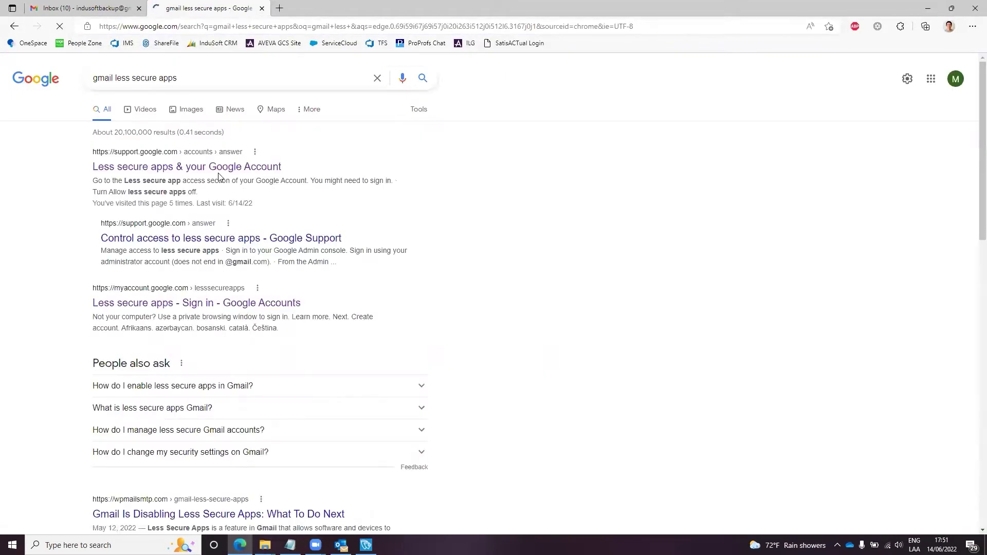
{"action": "left_click", "coordinate": [198, 168]}
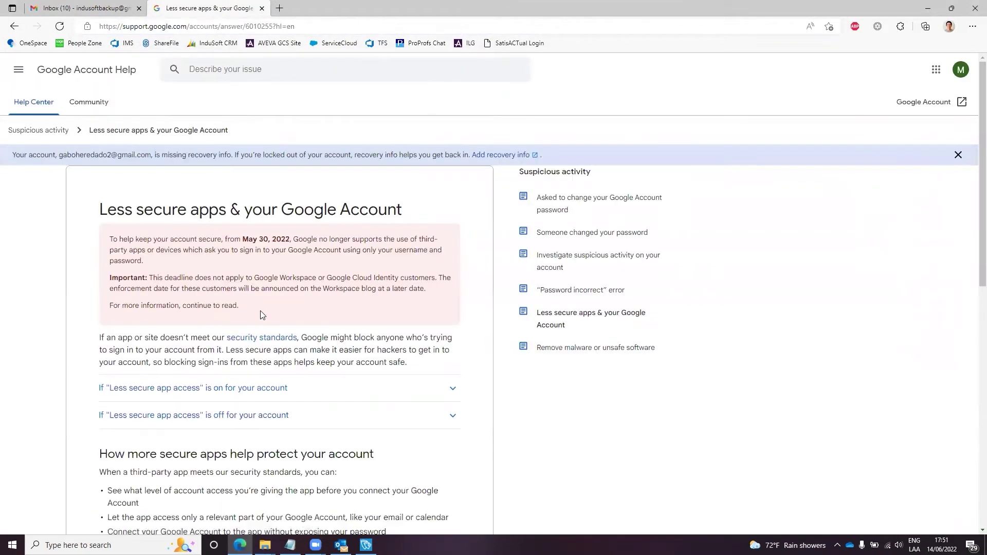
- Expand the access section and highlight the May 30, 2022 cutoff for less secure apps
{"action": "left_click", "coordinate": [271, 391]}
{"action": "scroll", "coordinate": [271, 391], "scroll_direction": "down", "scroll_amount": 4}
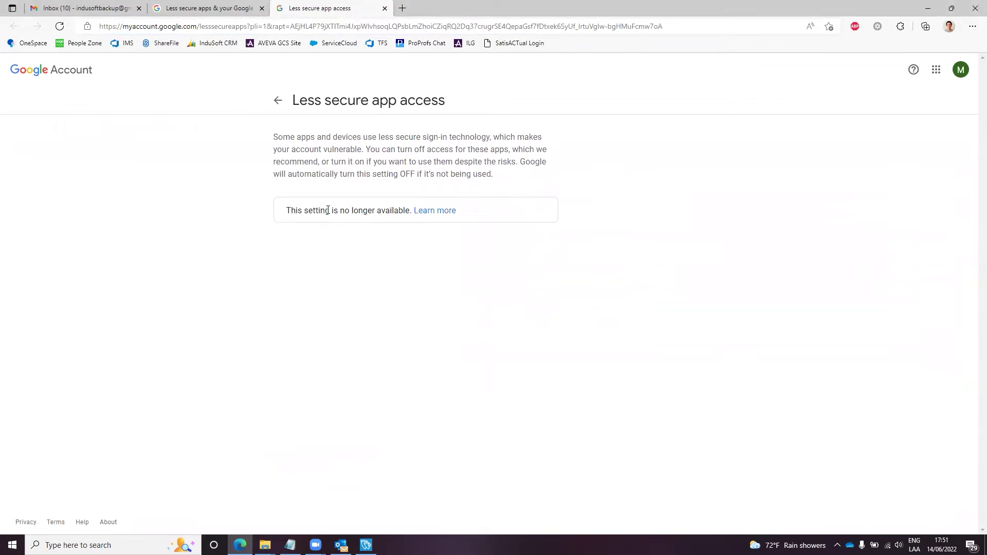
{"action": "left_click", "coordinate": [216, 9]}
{"action": "scroll", "coordinate": [310, 199], "scroll_direction": "up", "scroll_amount": 3}
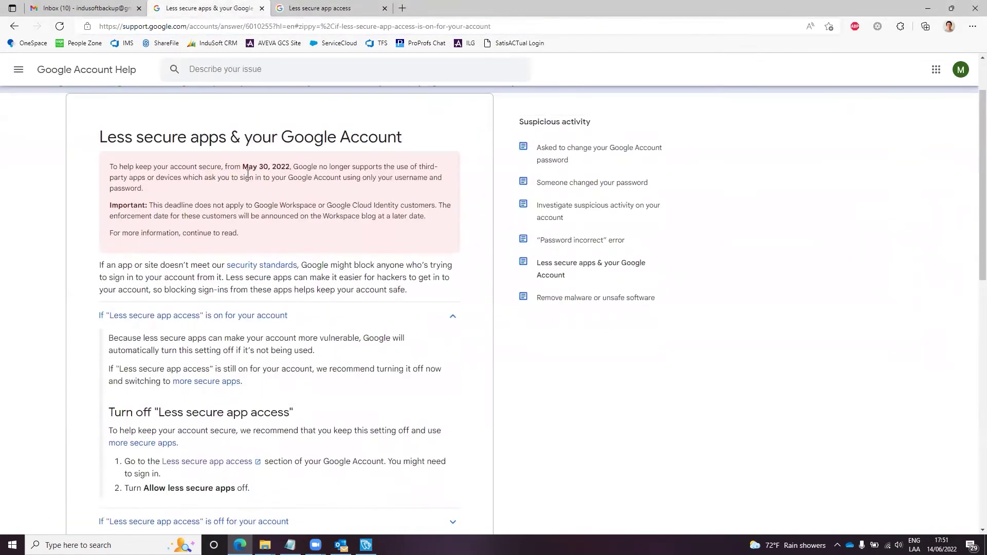
{"action": "left_click_drag", "start_coordinate": [243, 166], "coordinate": [270, 167]}
{"action": "left_click", "coordinate": [94, 15]}
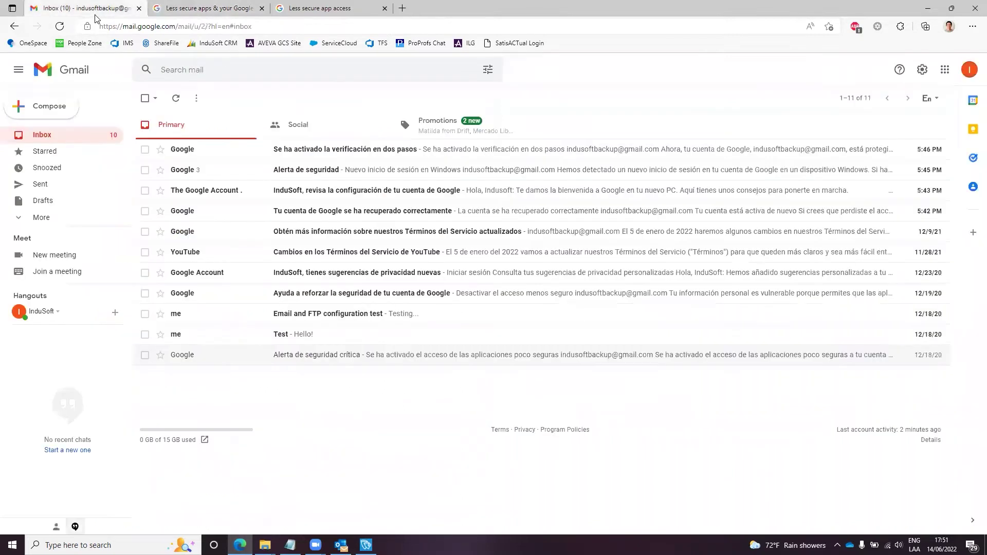
{"action": "left_click", "coordinate": [969, 71]}
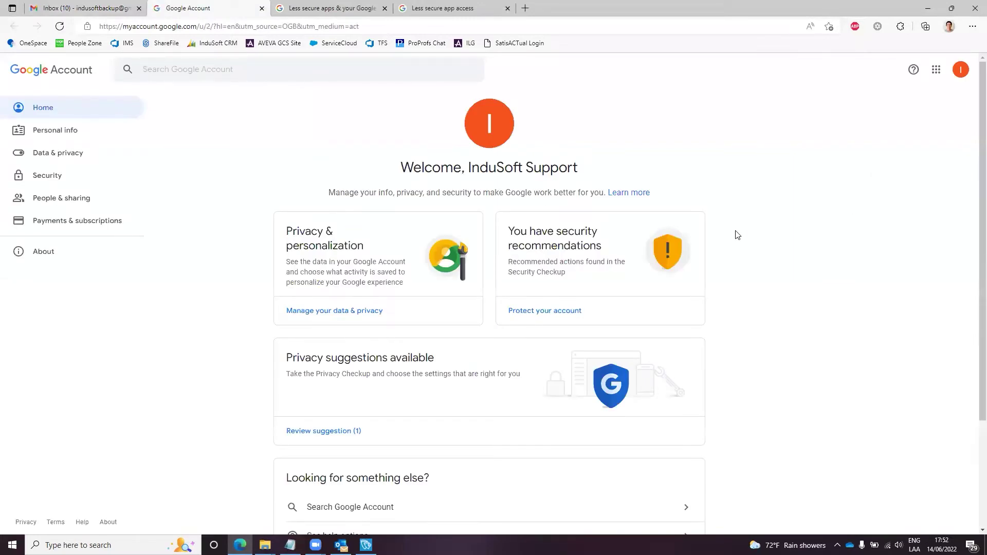
{"action": "left_click", "coordinate": [70, 175]}
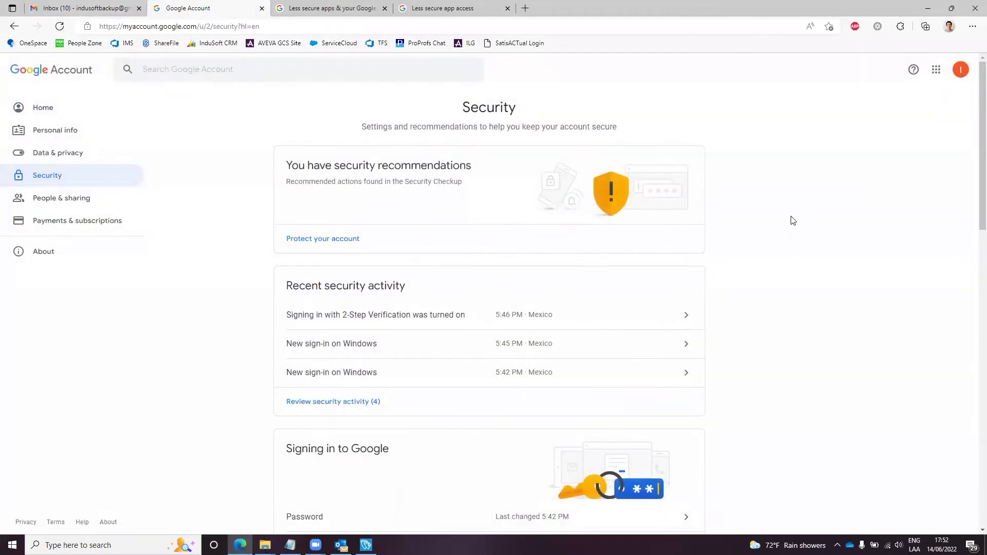
{"action": "scroll", "coordinate": [791, 220], "scroll_direction": "down", "scroll_amount": 2}
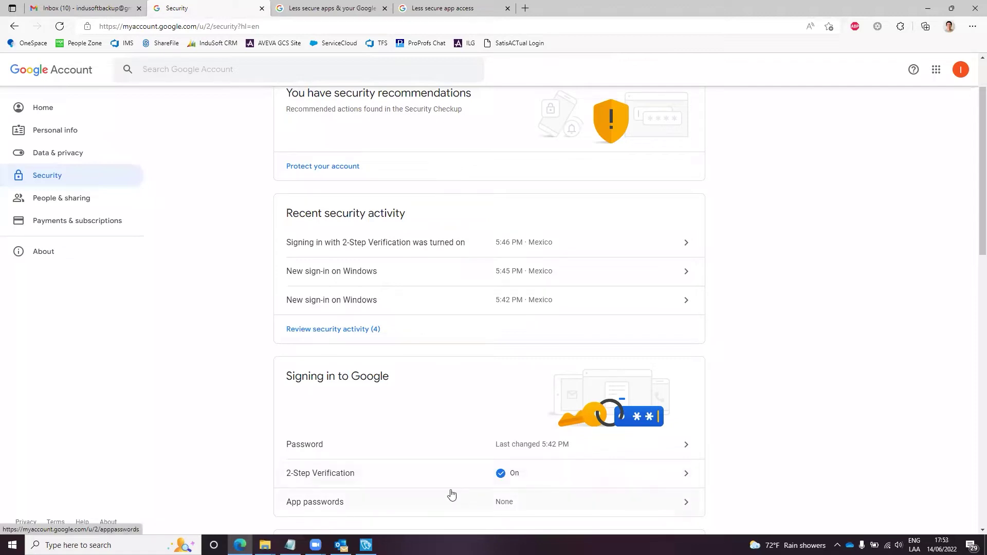
- Open App passwords and re-enter the account password
{"action": "left_click", "coordinate": [411, 503]}
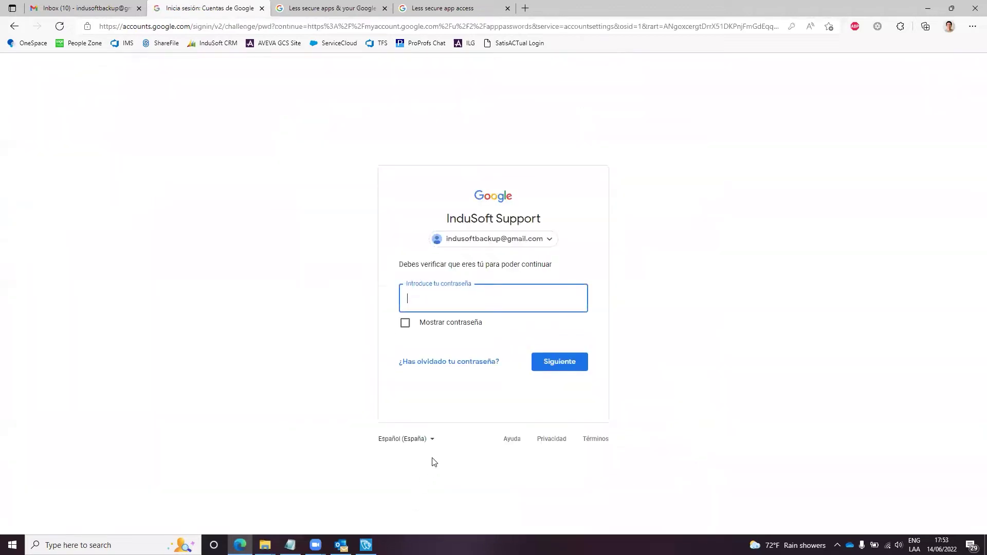
{"action": "left_click", "coordinate": [530, 314]}
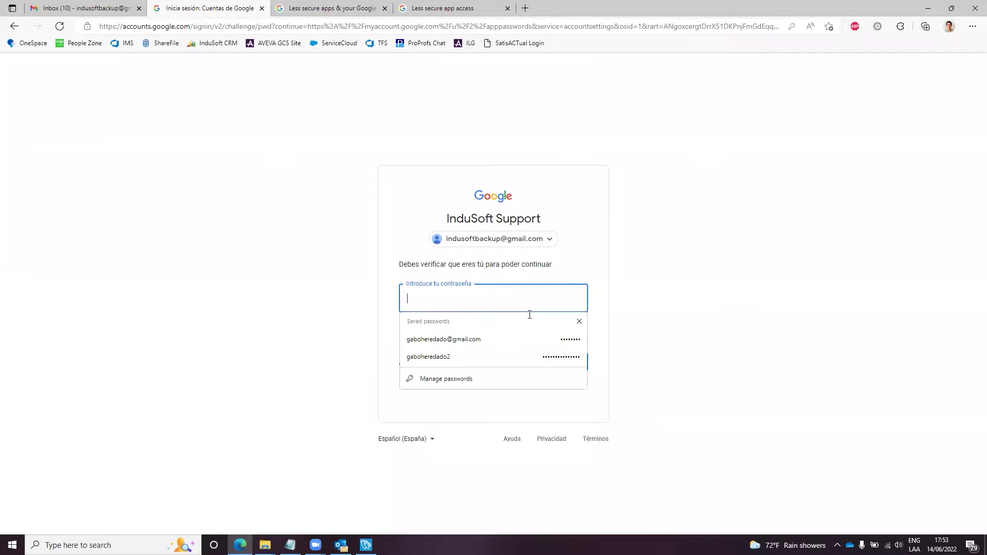
{"action": "left_click", "coordinate": [658, 279]}
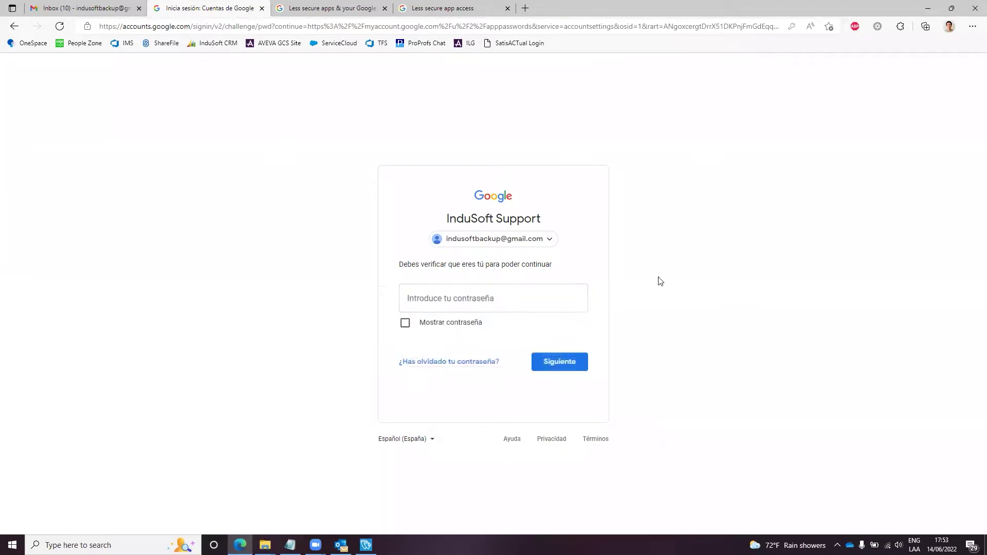
{"action": "left_click", "coordinate": [525, 299]}
{"action": "type", "text": "•"}
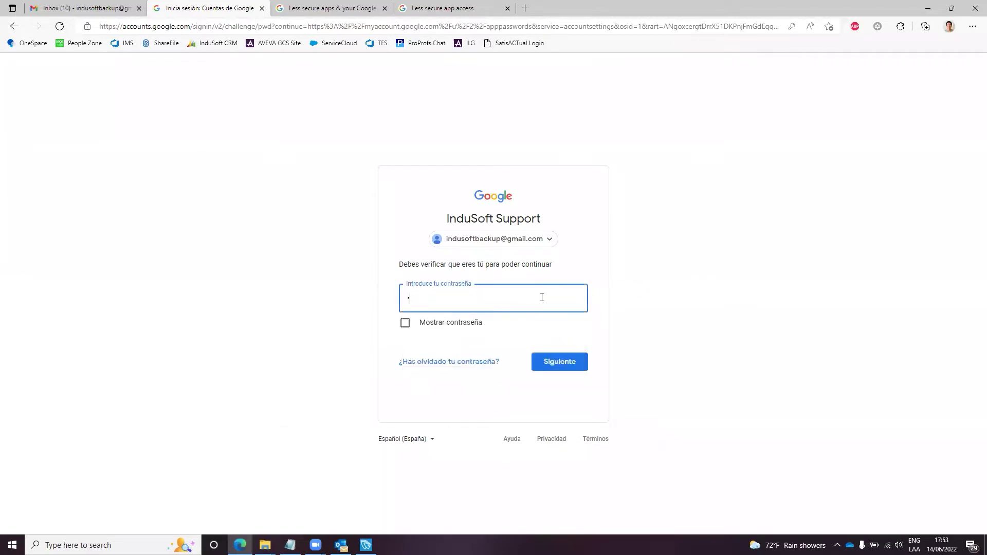
{"action": "key", "text": "BackSpace"}
{"action": "type", "text": "••••••••"}
{"action": "key", "text": "Return"}
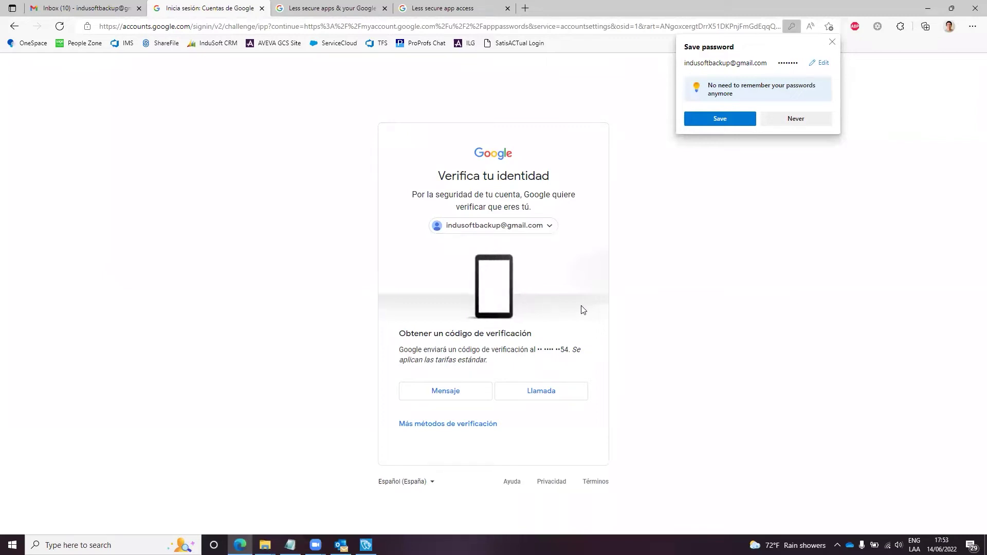
- Verify identity with the code sent by text message, declining to save the password
{"action": "left_click", "coordinate": [461, 390]}
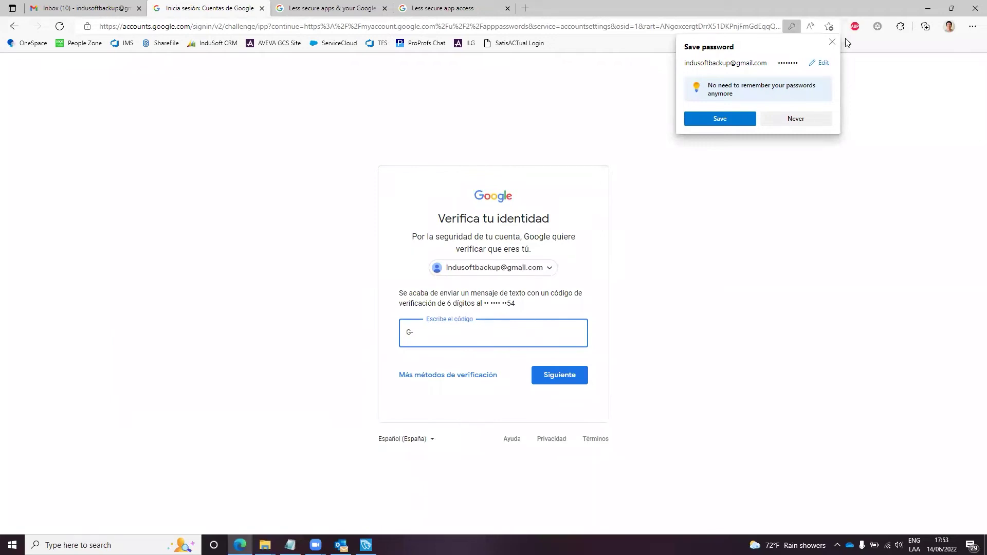
{"action": "left_click", "coordinate": [832, 42]}
{"action": "left_click", "coordinate": [482, 333]}
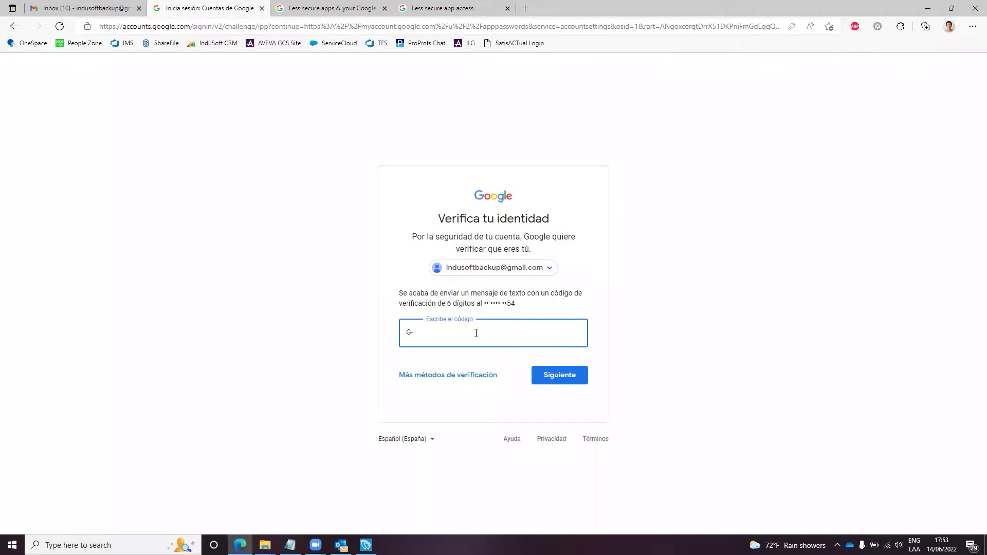
{"action": "key", "text": "Return"}
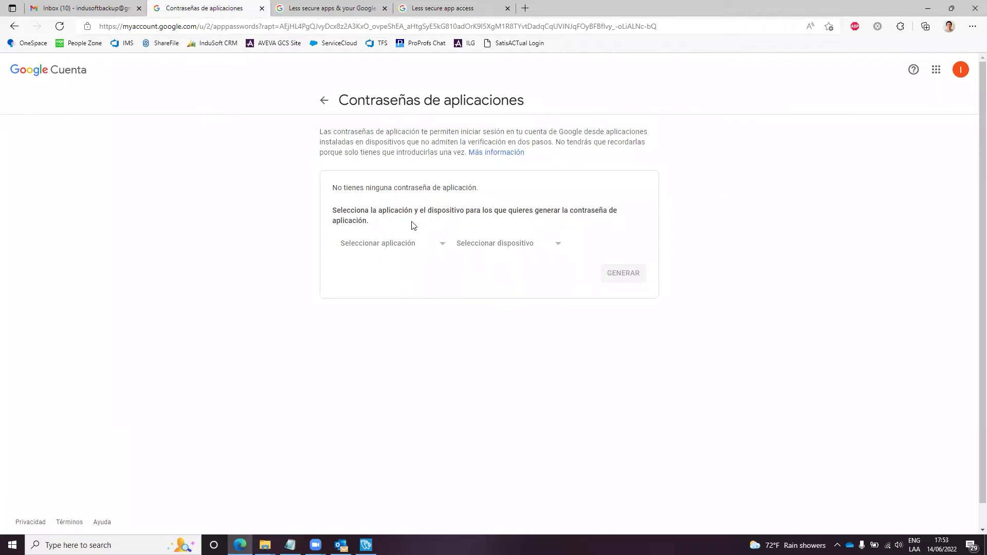
- Generate a custom-named app password called 'AVEVA Edge'
{"action": "left_click", "coordinate": [409, 244]}
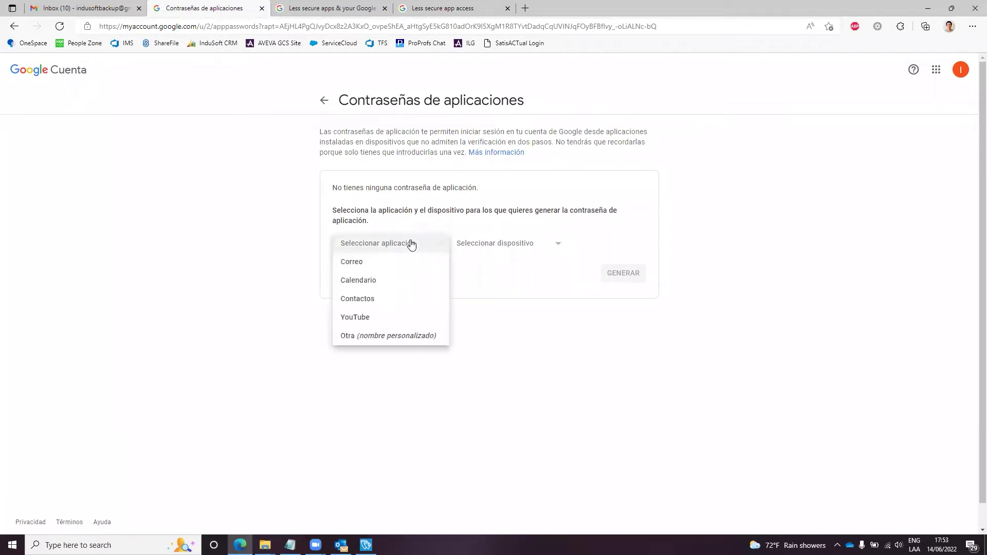
{"action": "left_click", "coordinate": [366, 339]}
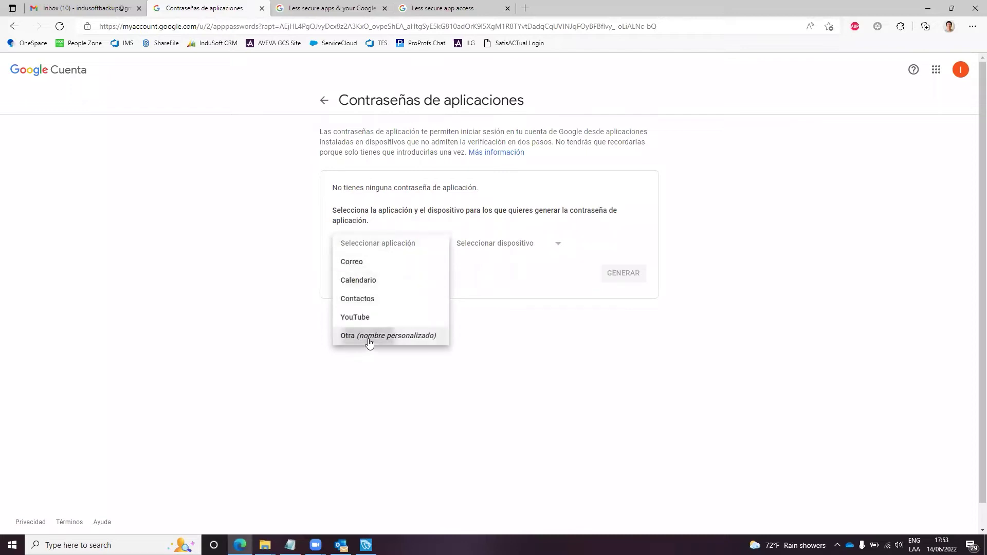
{"action": "left_click", "coordinate": [402, 245]}
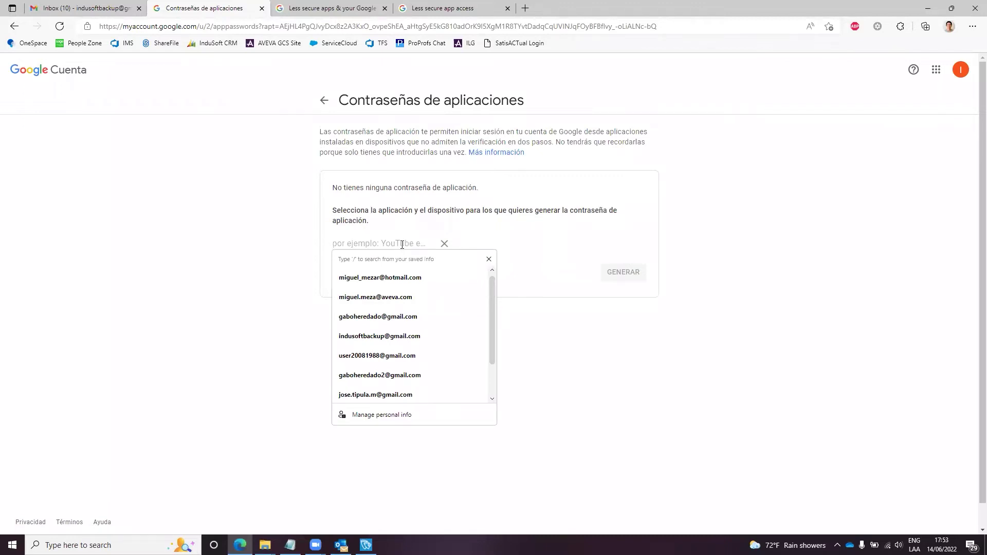
{"action": "type", "text": "AVEVA Edge"}
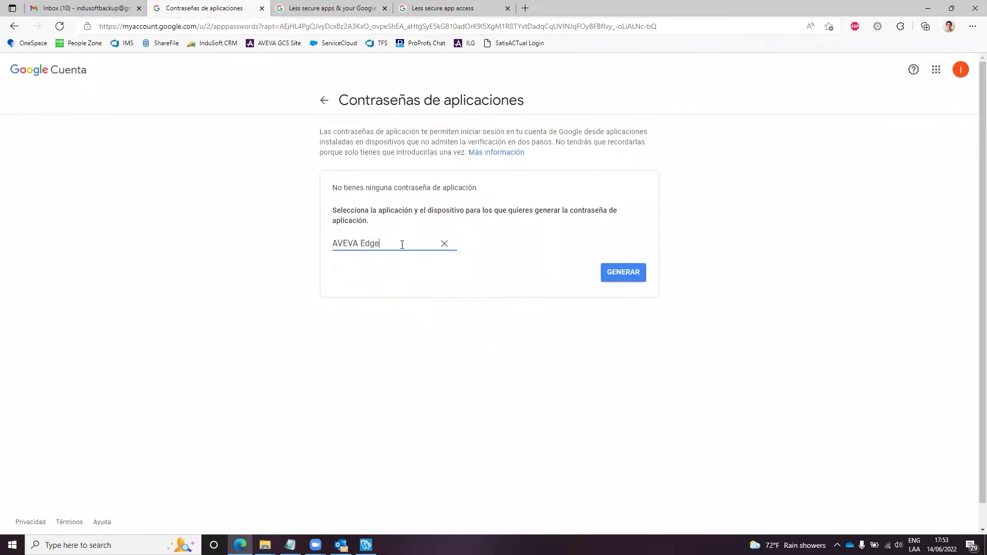
{"action": "left_click", "coordinate": [508, 289]}
{"action": "left_click", "coordinate": [615, 273]}
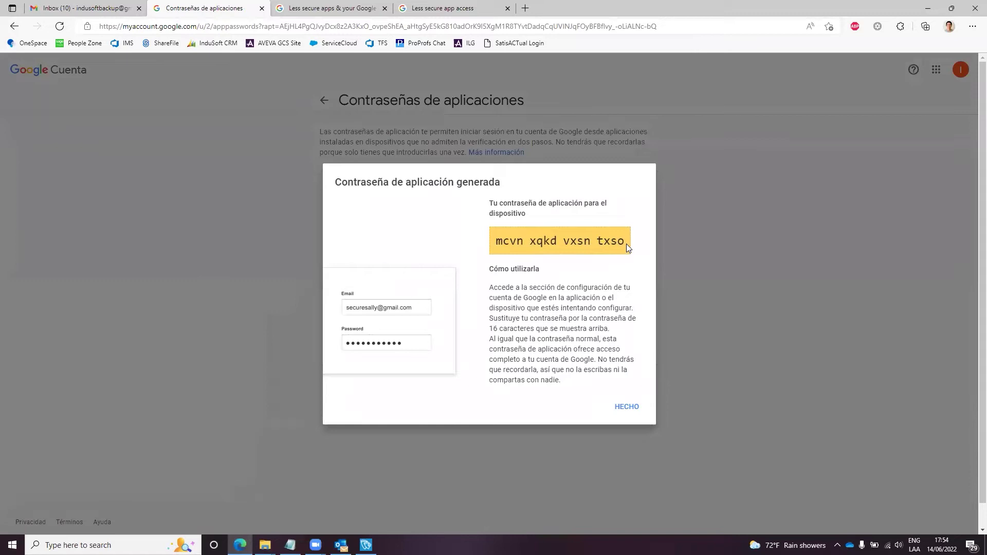
- Paste the generated password into Notepad, move Notepad aside, and close the dialog
{"action": "left_click_drag", "start_coordinate": [626, 244], "coordinate": [481, 255]}
{"action": "left_click", "coordinate": [607, 245]}
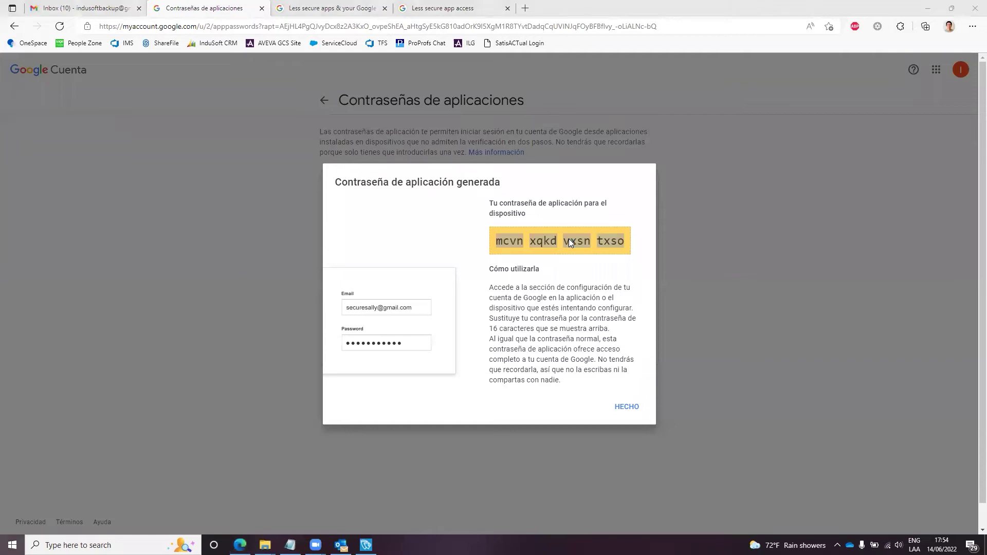
{"action": "key", "text": "super"}
{"action": "key", "text": "Return"}
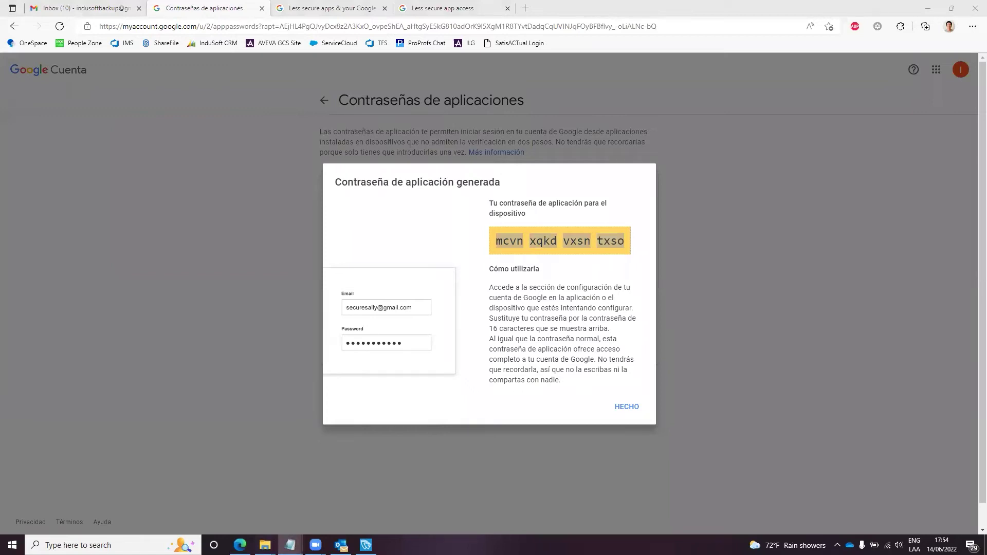
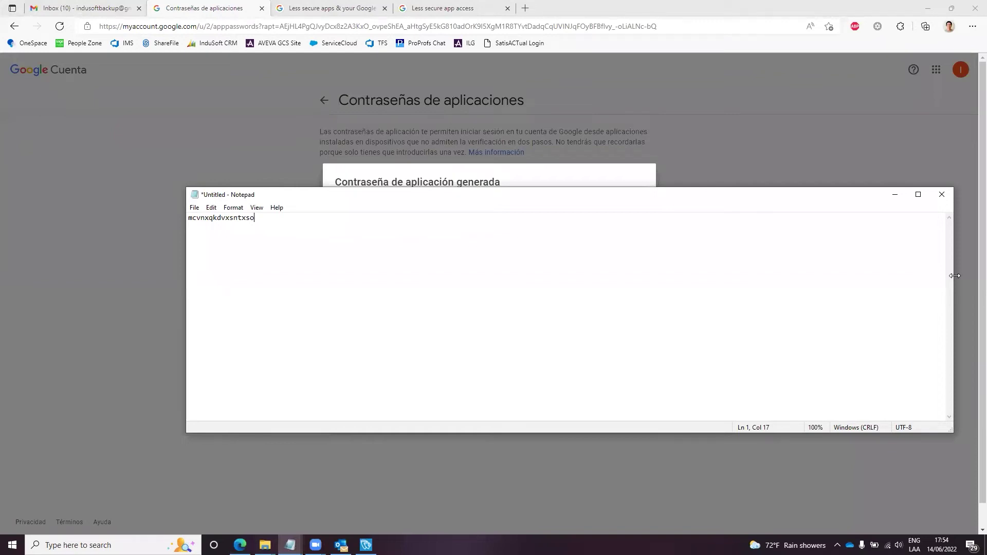
{"action": "left_click_drag", "start_coordinate": [955, 276], "coordinate": [355, 277]}
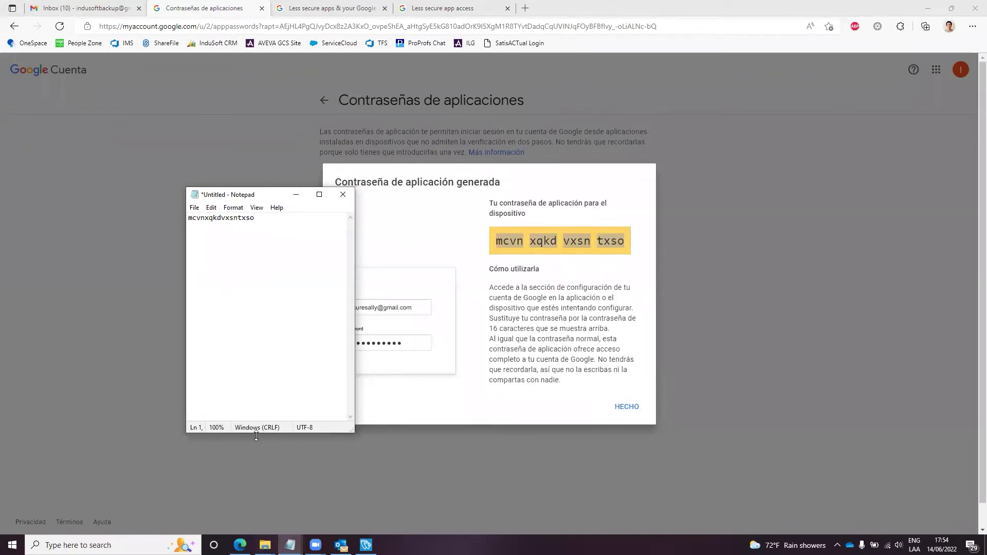
{"action": "left_click_drag", "start_coordinate": [256, 437], "coordinate": [302, 253]}
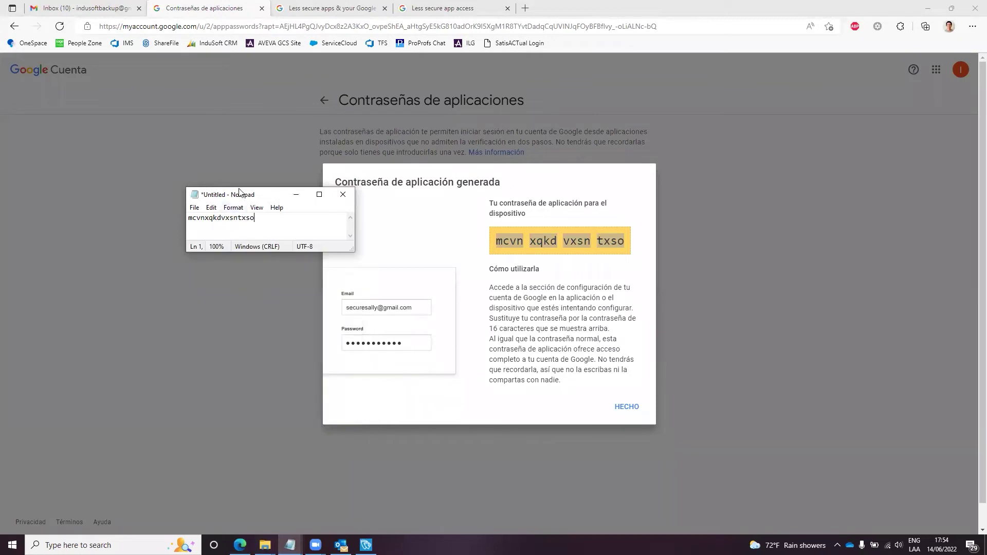
{"action": "left_click_drag", "start_coordinate": [240, 192], "coordinate": [826, 201]}
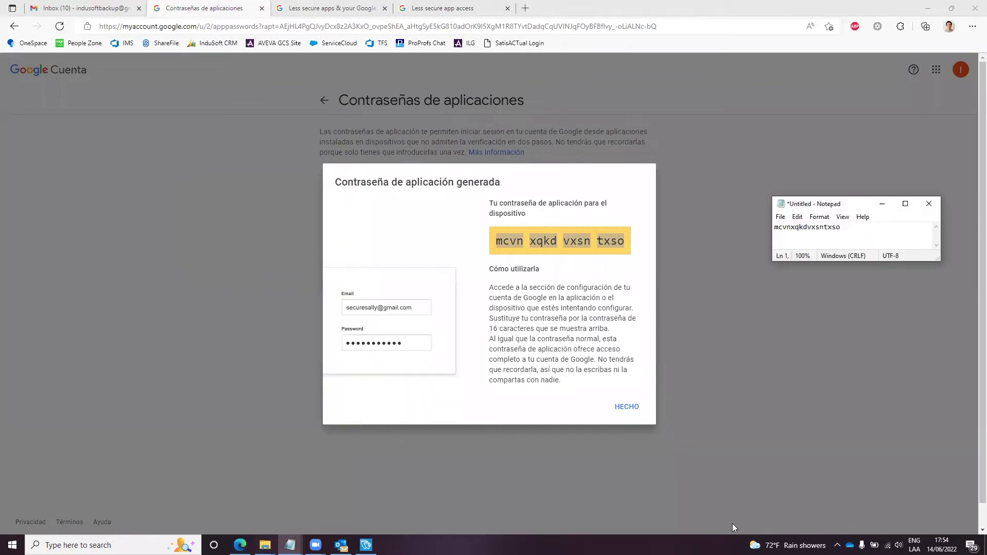
{"action": "left_click", "coordinate": [628, 408]}
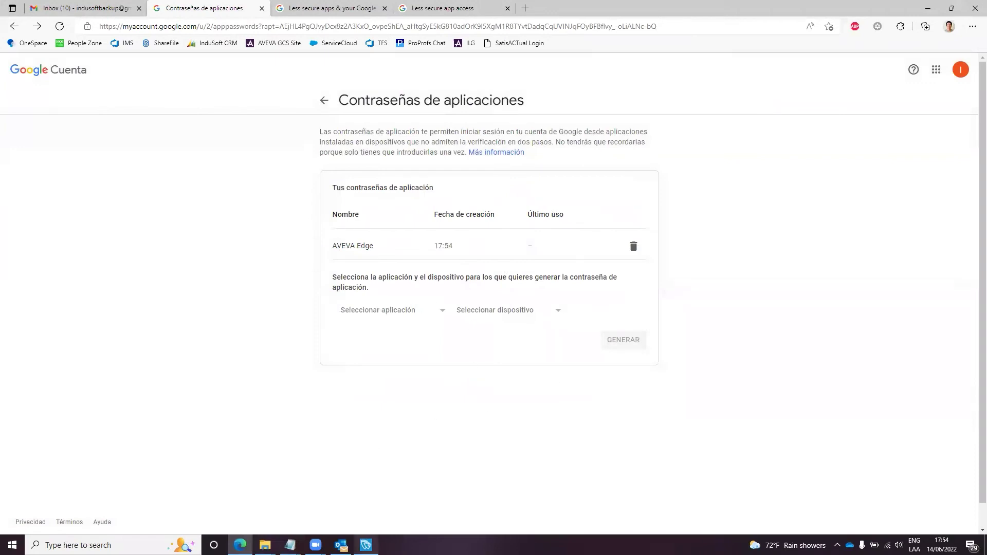
- Launch jbmail.exe from the jbmailplus-3.3beta3a folder in File Explorer
{"action": "mouse_move", "coordinate": [366, 545]}
{"action": "left_click", "coordinate": [387, 502]}
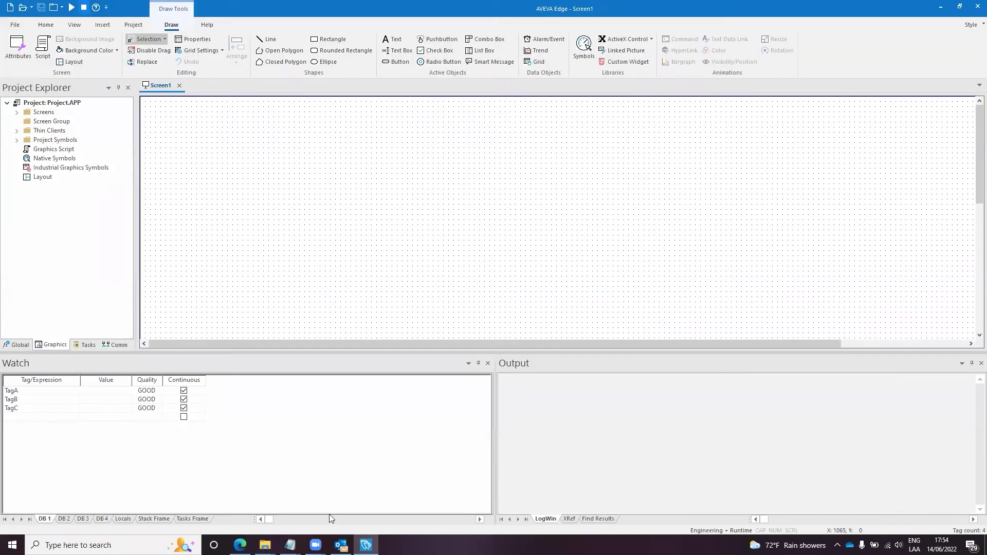
{"action": "mouse_move", "coordinate": [265, 545]}
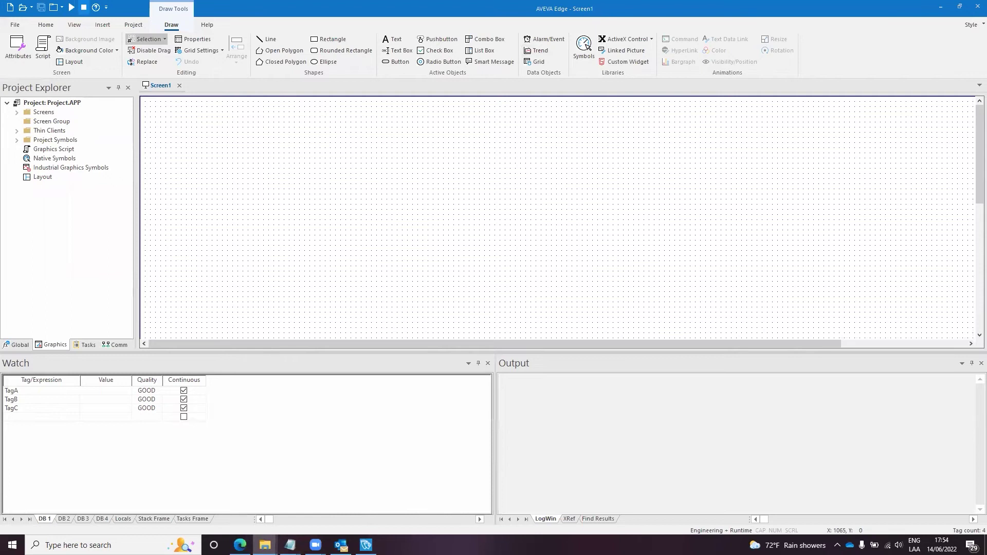
{"action": "key", "text": "alt+Tab"}
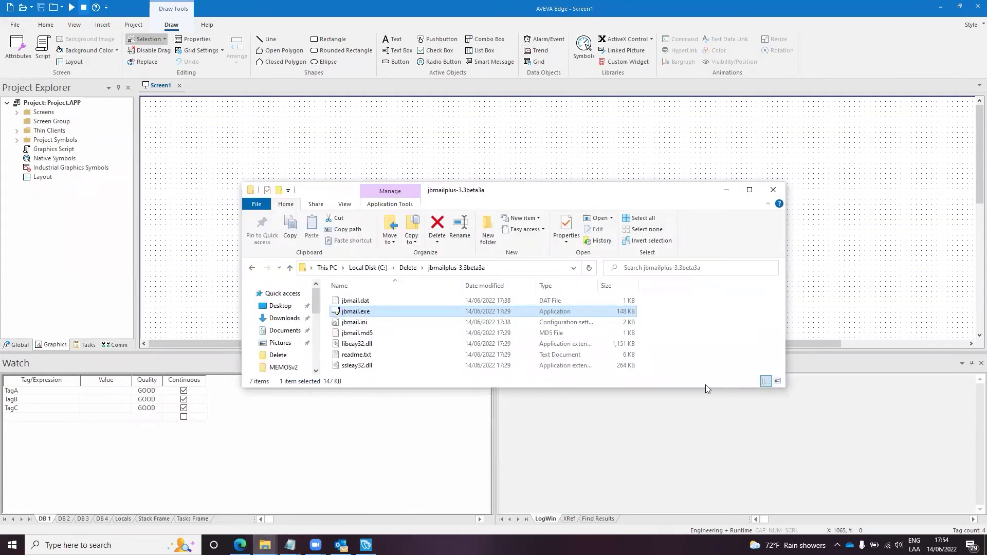
{"action": "double_click", "coordinate": [379, 313]}
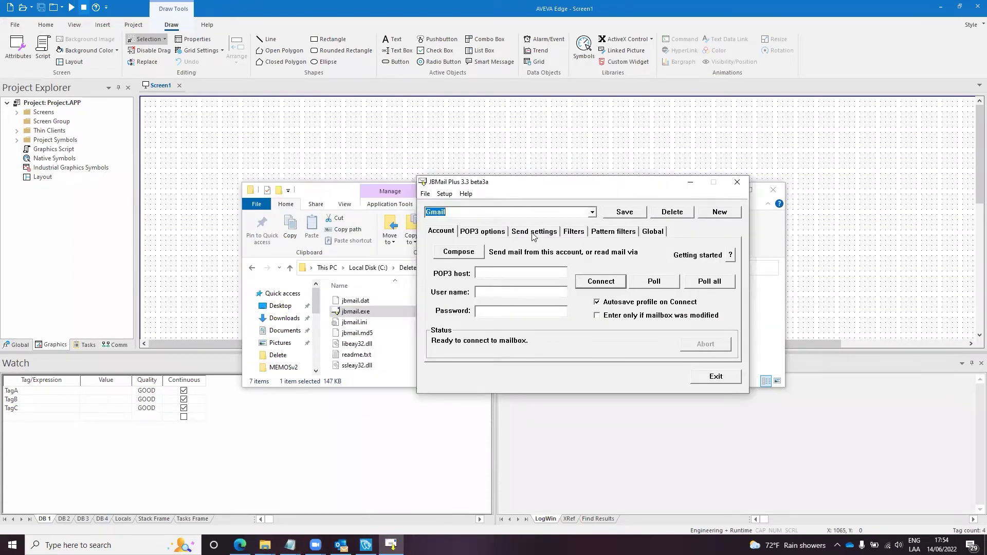
- Delete the existing Gmail profile in JBMail Plus
{"action": "left_click", "coordinate": [534, 232]}
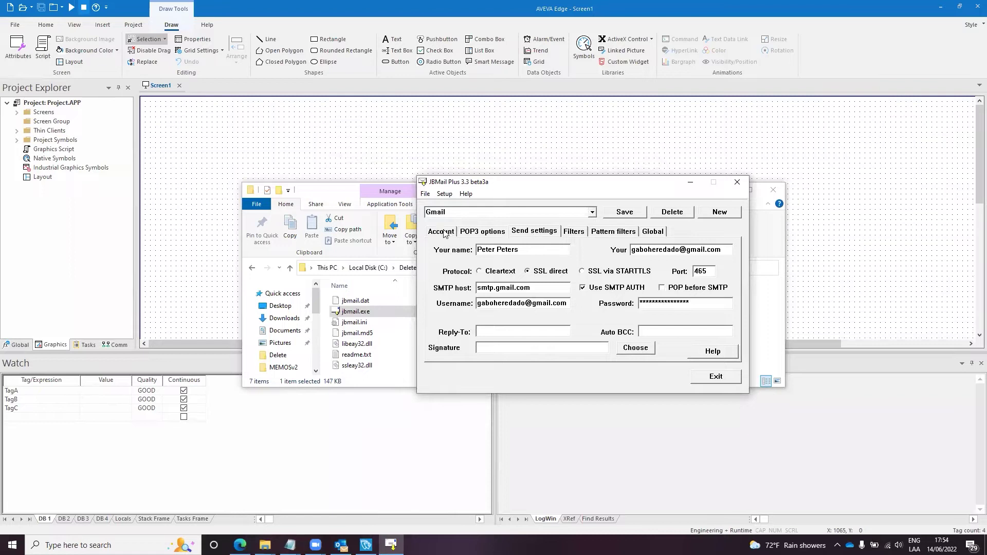
{"action": "left_click", "coordinate": [679, 215]}
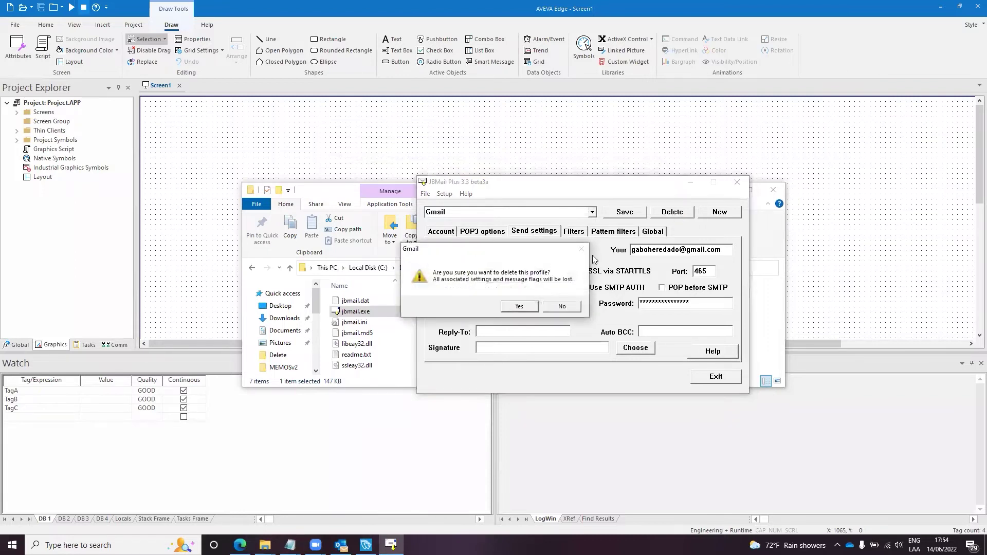
{"action": "left_click", "coordinate": [515, 307]}
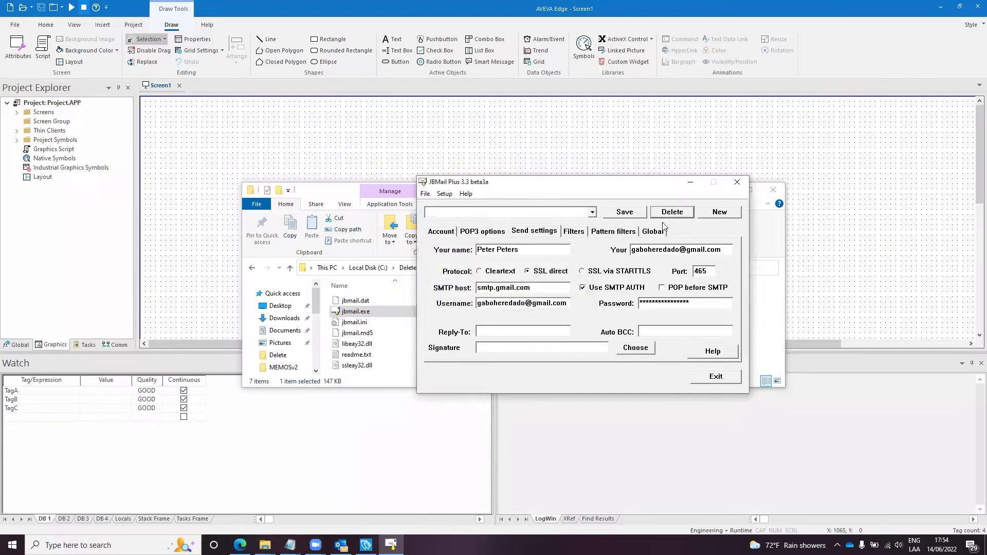
{"action": "left_click", "coordinate": [455, 233]}
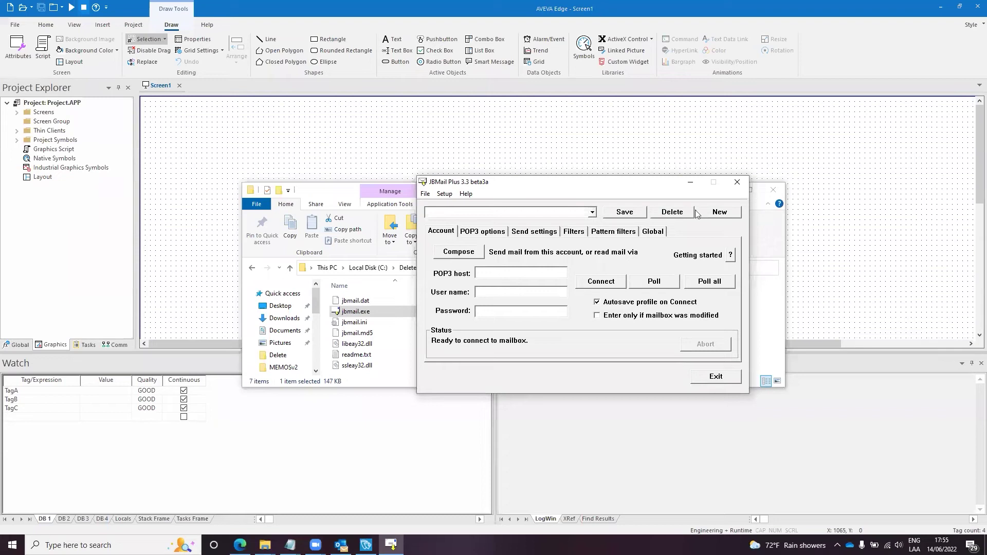
{"action": "left_click", "coordinate": [555, 232]}
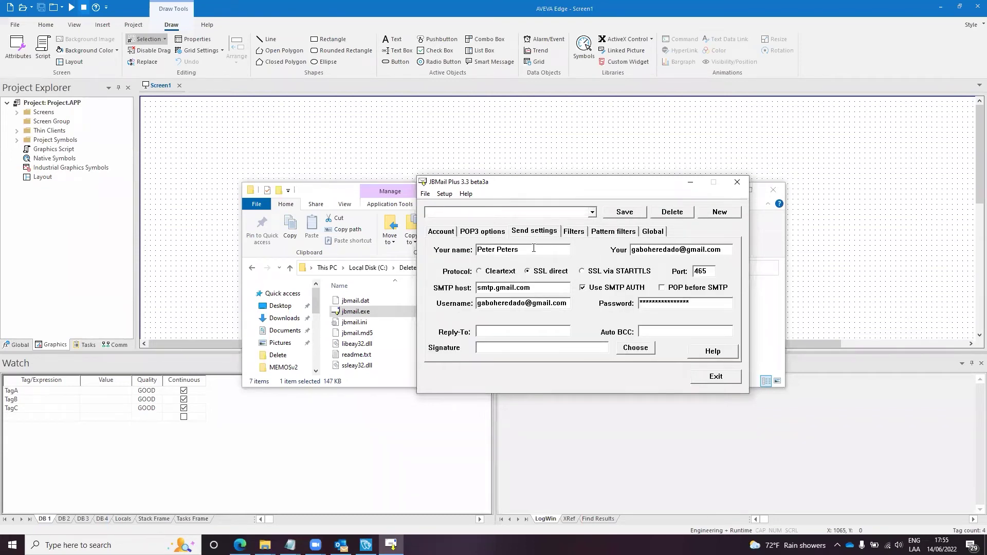
- Set sender name InduSoft and the backup Gmail address as sender email
{"action": "left_click", "coordinate": [534, 249]}
{"action": "left_click_drag", "start_coordinate": [544, 249], "coordinate": [474, 250]}
{"action": "type", "text": "InduSoft"}
{"action": "key", "text": "Tab"}
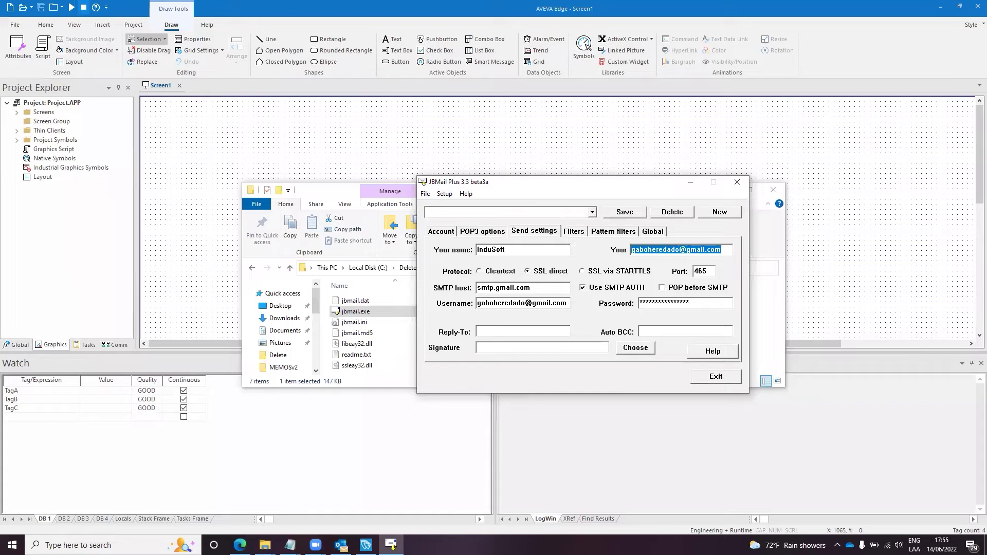
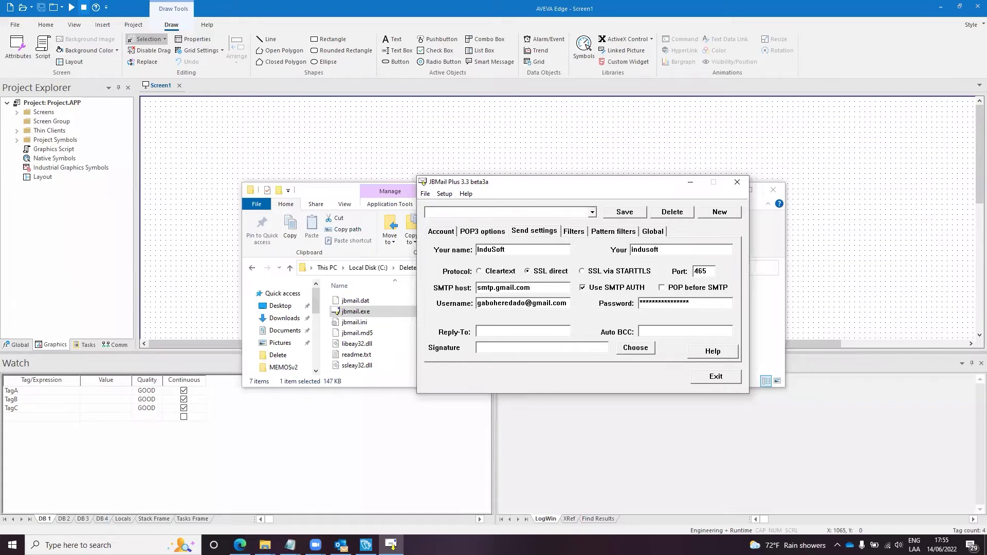
{"action": "key", "text": "Tab"}
{"action": "left_click", "coordinate": [525, 289]}
{"action": "left_click_drag", "start_coordinate": [720, 248], "coordinate": [619, 259]}
{"action": "key", "text": "ctrl+c"}
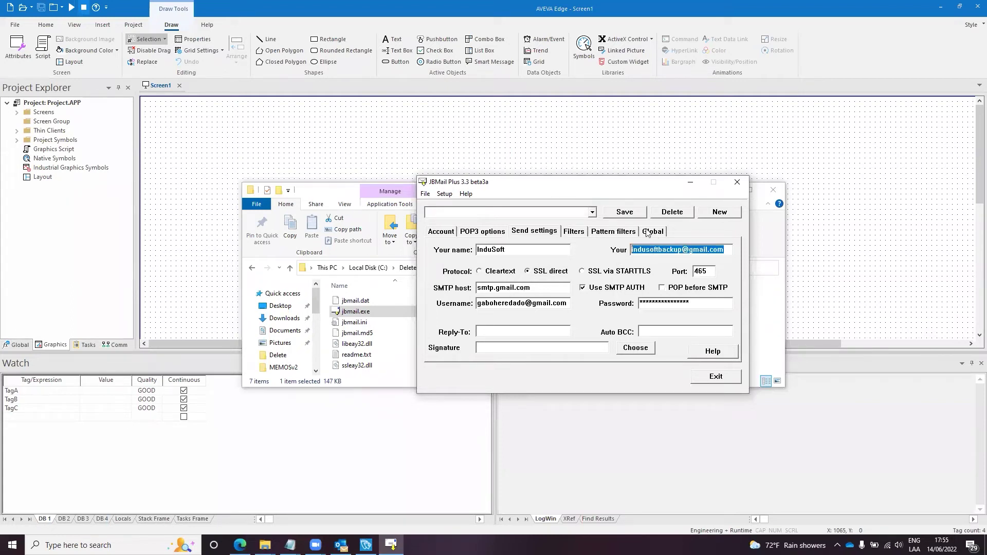
- Use the backup address as login username, paste the app password, and save the profile
{"action": "double_click", "coordinate": [486, 304]}
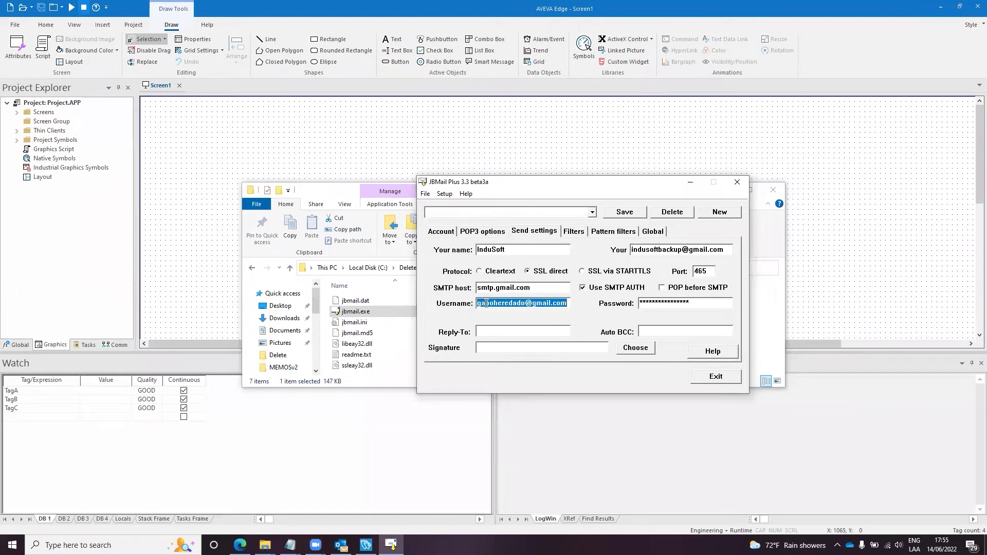
{"action": "key", "text": "ctrl+v"}
{"action": "double_click", "coordinate": [697, 304]}
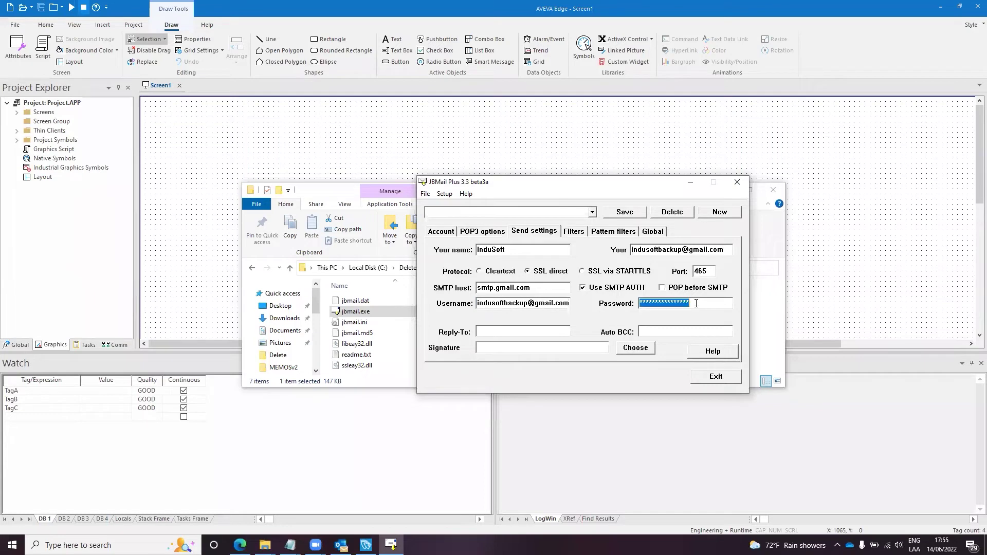
{"action": "key", "text": "BackSpace"}
{"action": "left_click", "coordinate": [291, 546]}
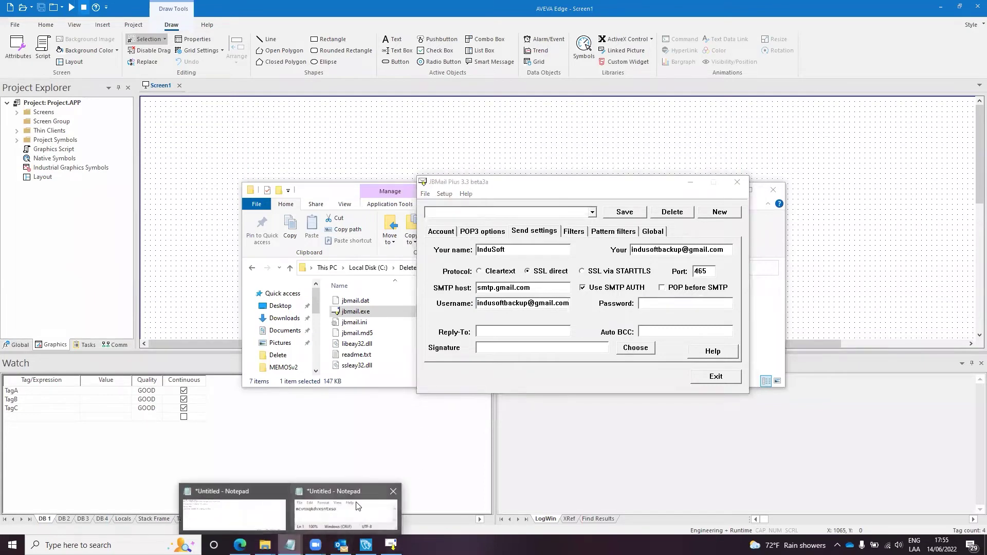
{"action": "left_click", "coordinate": [347, 516]}
{"action": "left_click_drag", "start_coordinate": [859, 240], "coordinate": [759, 230]}
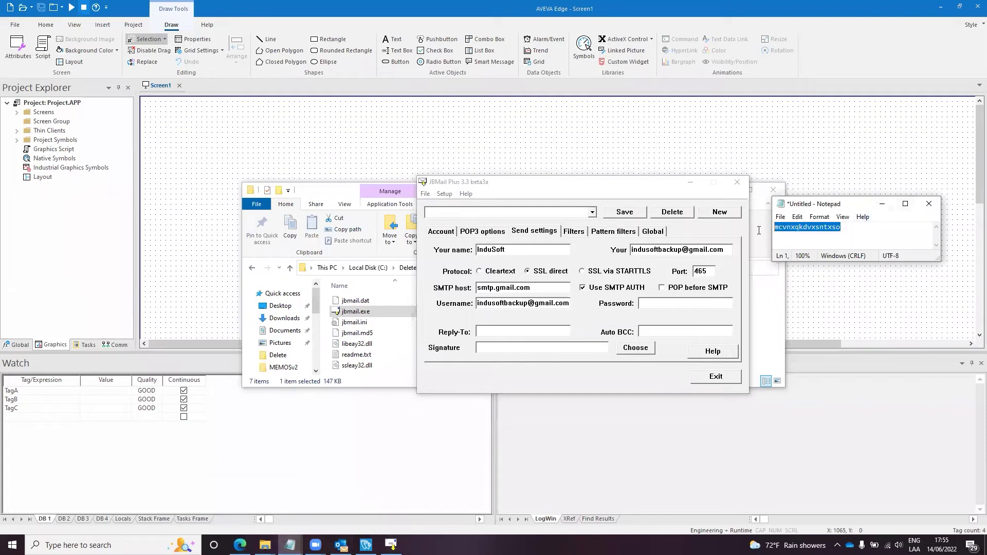
{"action": "left_click", "coordinate": [649, 304]}
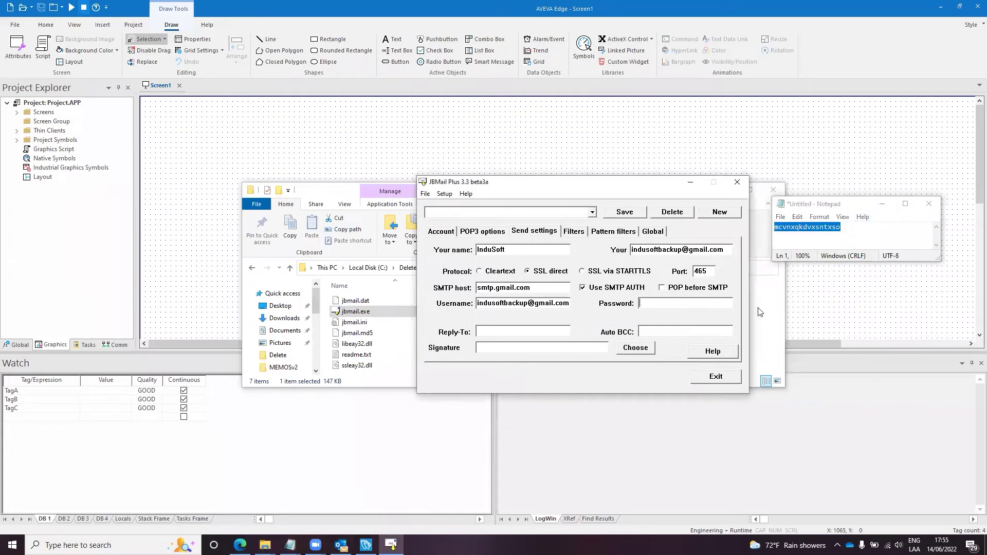
{"action": "key", "text": "ctrl+v"}
{"action": "left_click", "coordinate": [623, 213]}
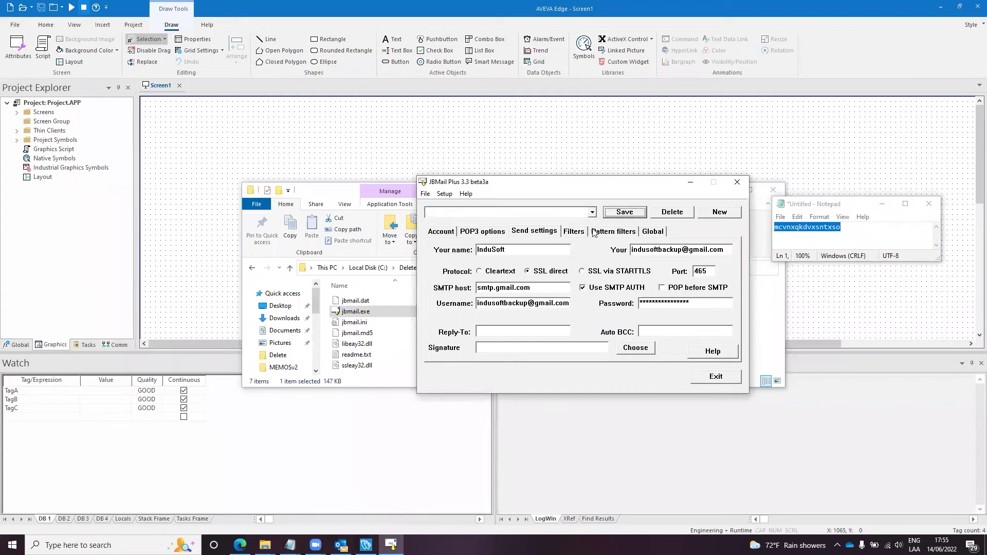
{"action": "left_click", "coordinate": [446, 230]}
- Start a new email set to send through the Gmail2 profile
{"action": "left_click", "coordinate": [459, 252]}
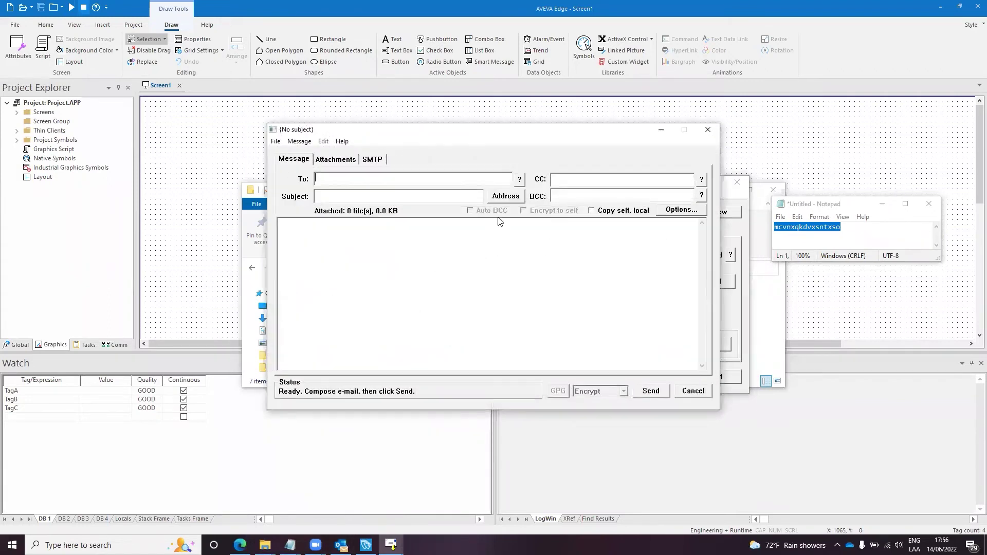
{"action": "left_click", "coordinate": [370, 160]}
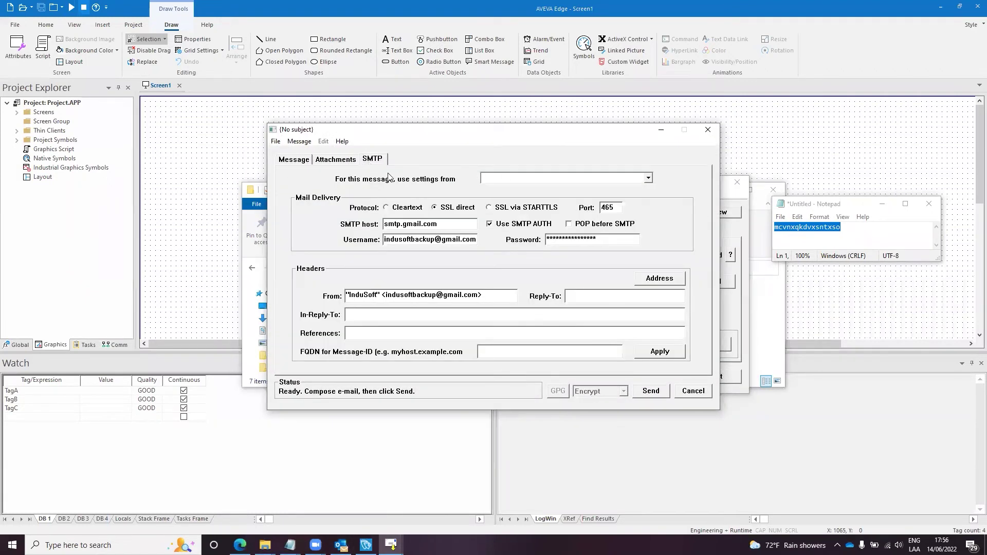
{"action": "left_click", "coordinate": [564, 181]}
{"action": "left_click", "coordinate": [551, 190]}
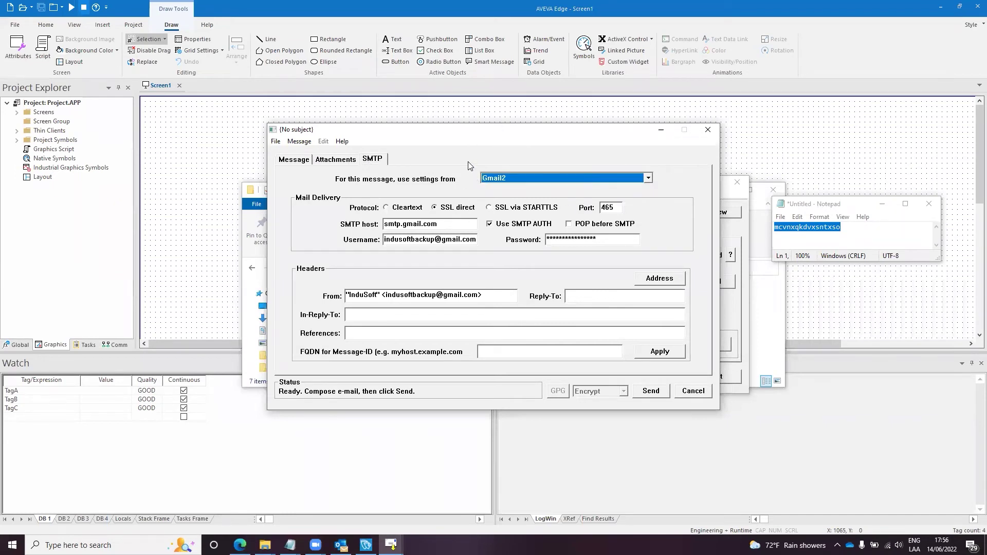
{"action": "left_click", "coordinate": [290, 162]}
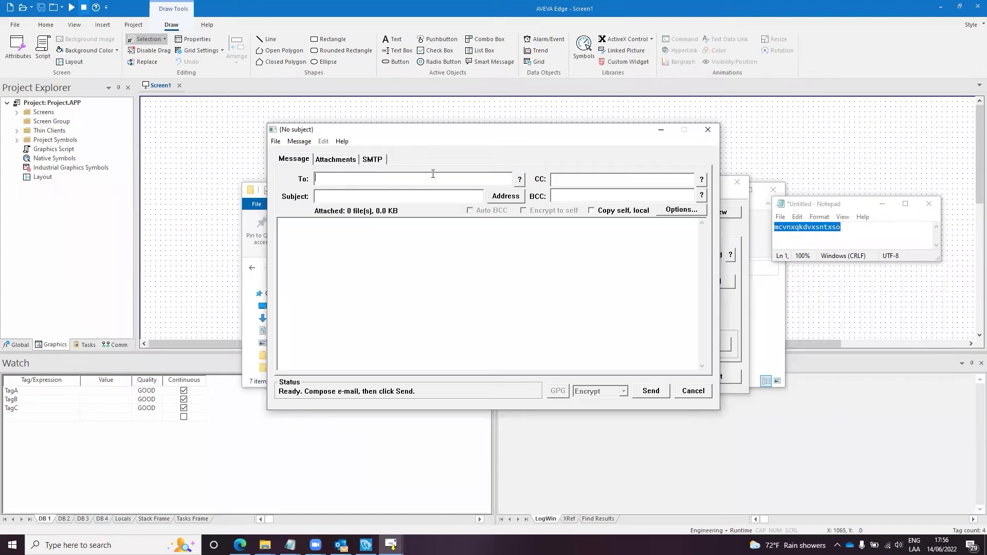
{"action": "type", "text": "gab"}
{"action": "key", "text": "BackSpace"}
{"action": "key", "text": "BackSpace"}
{"action": "key", "text": "BackSpace"}
{"action": "key", "text": "BackSpace"}
{"action": "key", "text": "Tab"}
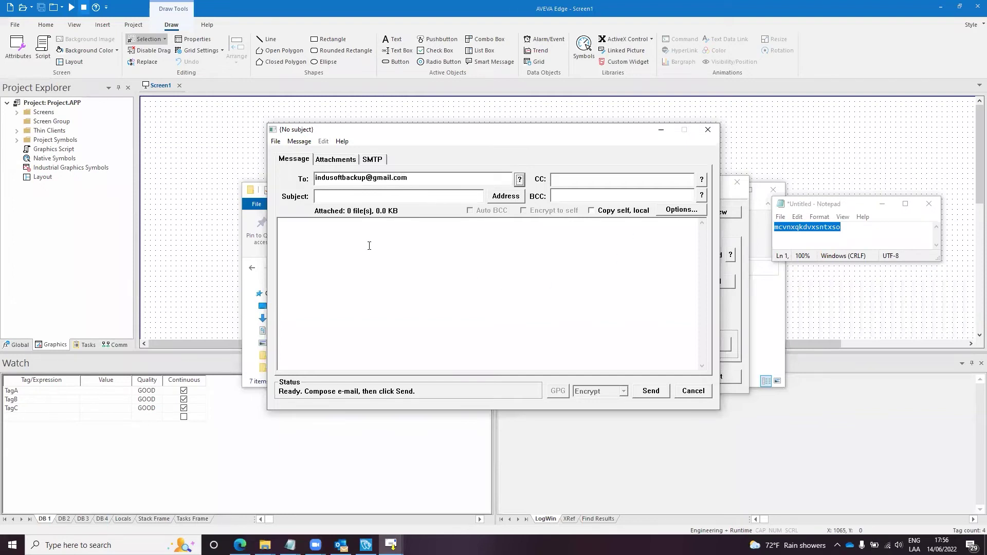
{"action": "left_click", "coordinate": [357, 197]}
{"action": "type", "text": "Test 1"}
{"action": "left_click", "coordinate": [312, 292]}
{"action": "left_click", "coordinate": [641, 395]}
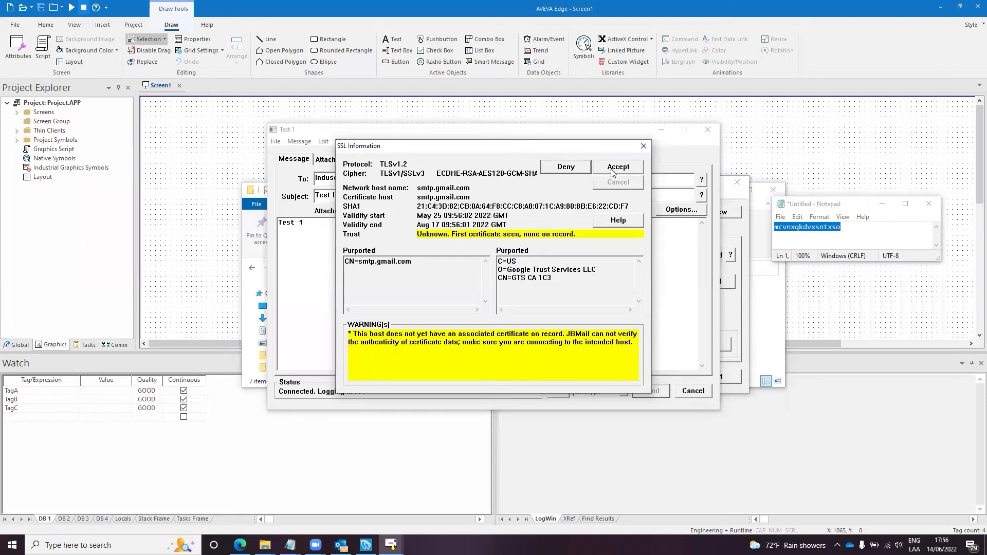
{"action": "left_click", "coordinate": [612, 169]}
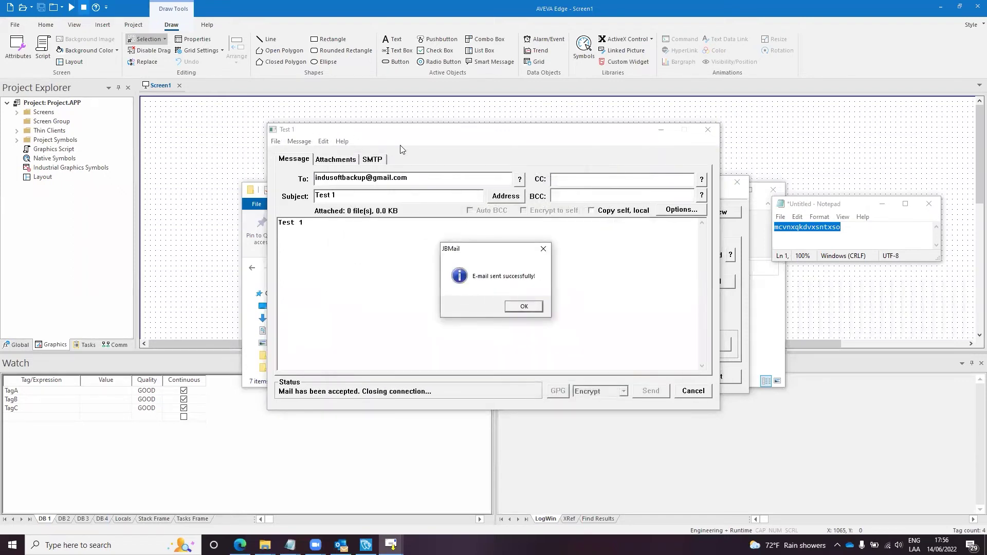
{"action": "left_click", "coordinate": [532, 308]}
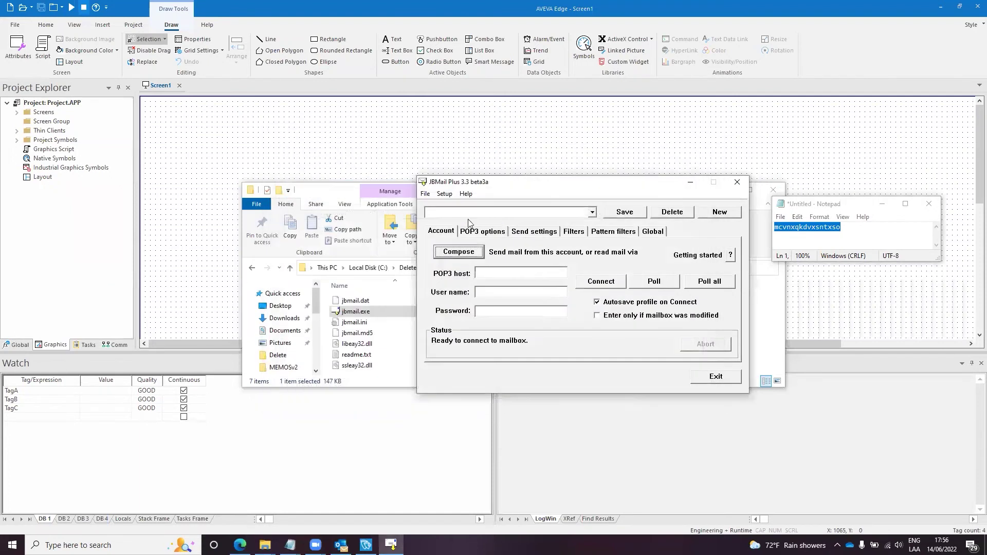
- Close Screen1 and start a new AVEVA Edge project, closing the current one
{"action": "left_click", "coordinate": [211, 156]}
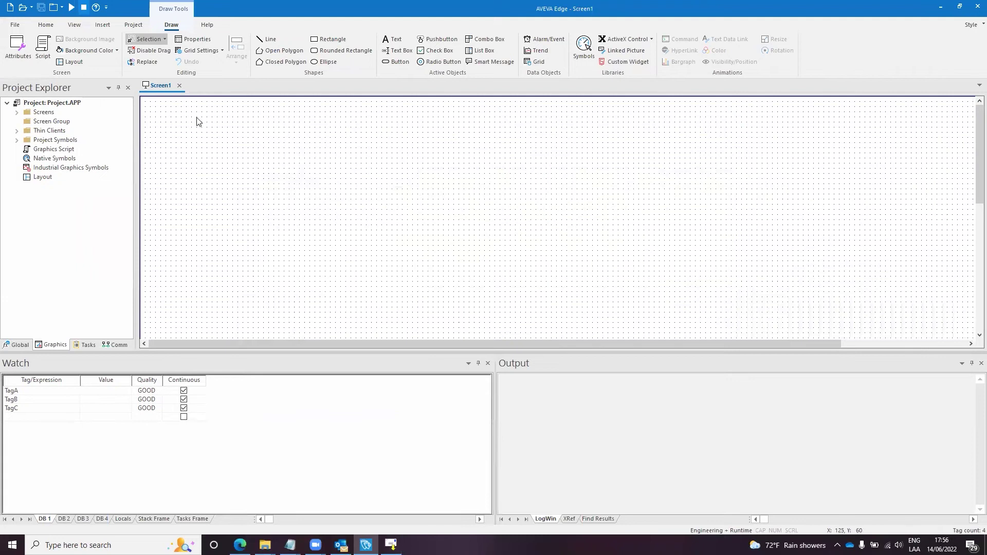
{"action": "left_click", "coordinate": [180, 86]}
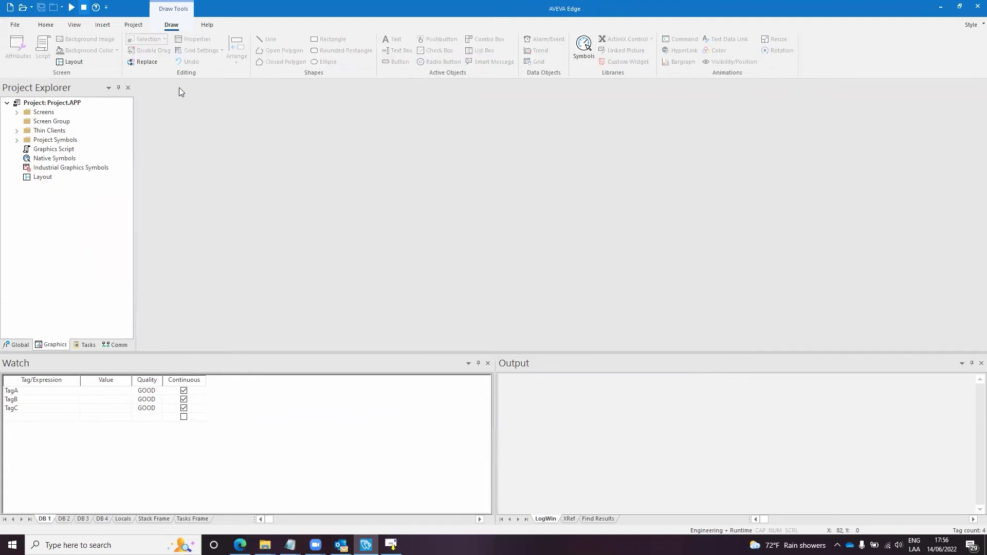
{"action": "left_click", "coordinate": [131, 26]}
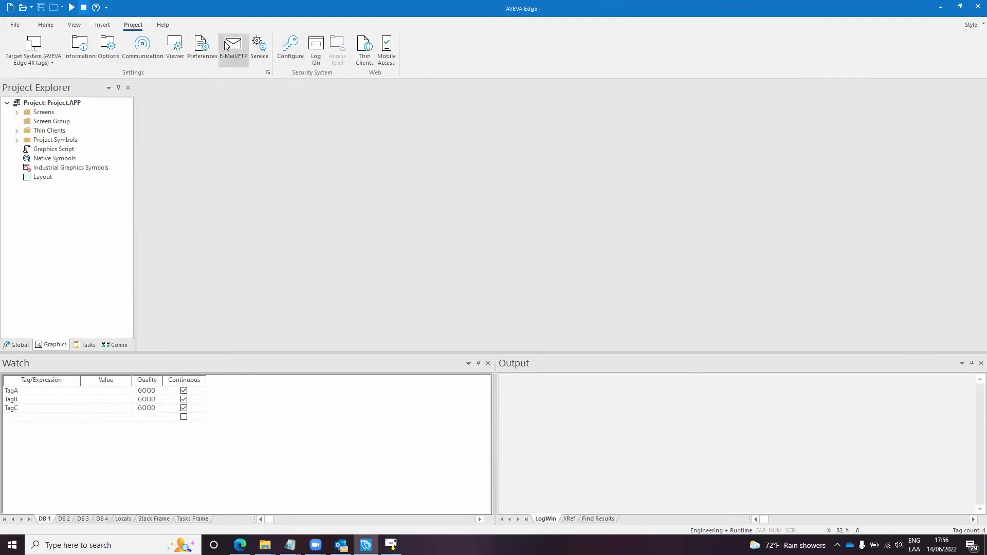
{"action": "left_click", "coordinate": [10, 8]}
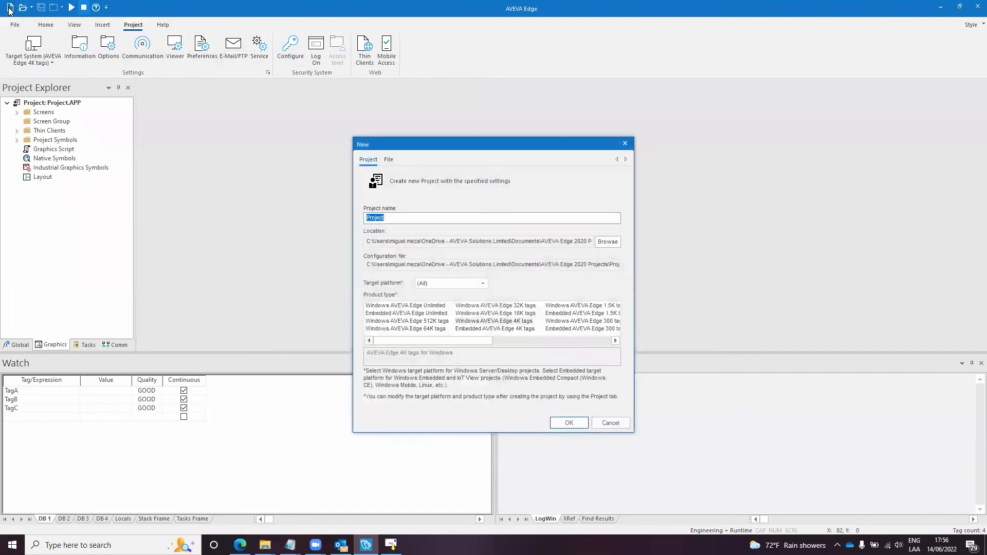
{"action": "key", "text": "Return"}
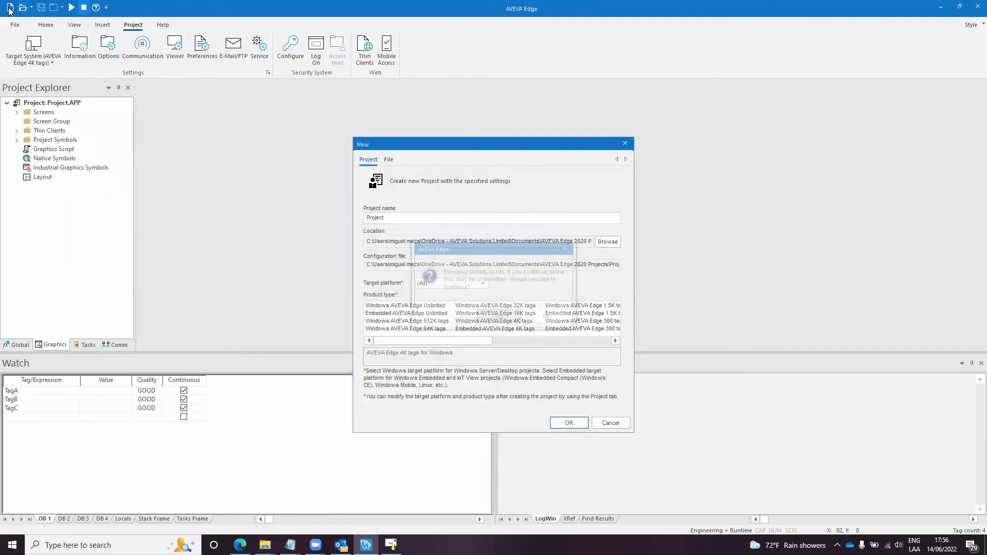
{"action": "key", "text": "Return"}
{"action": "key", "text": "Return"}
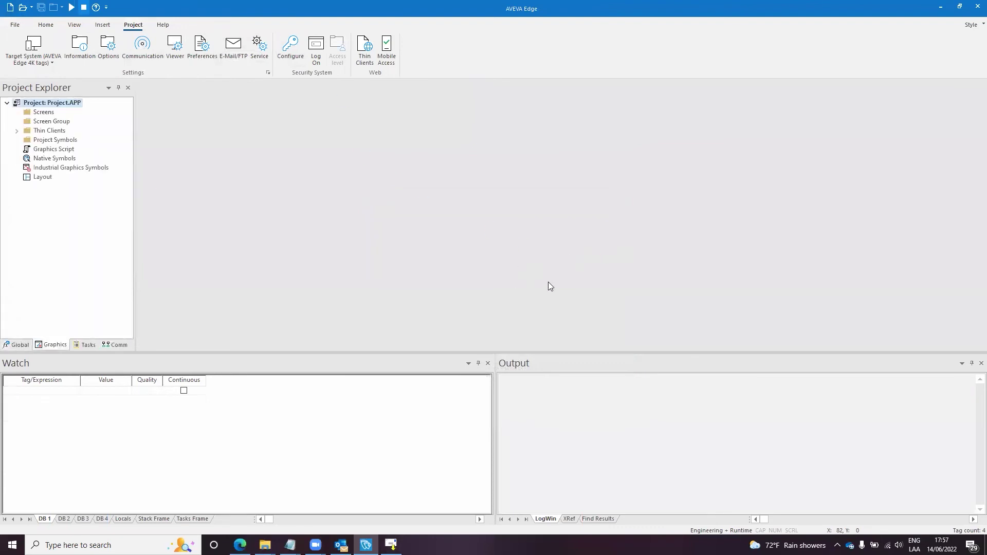
- Step through and close the security wizard, then open E-Mail/FTP configuration
{"action": "left_click", "coordinate": [548, 353]}
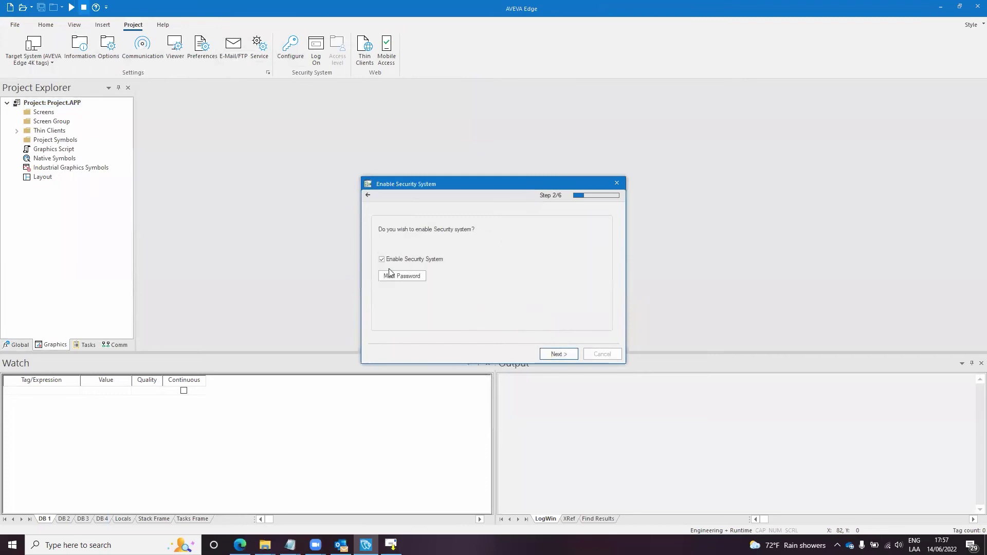
{"action": "left_click", "coordinate": [559, 353]}
{"action": "left_click", "coordinate": [559, 354]}
{"action": "left_click", "coordinate": [559, 354]}
{"action": "left_click", "coordinate": [525, 294]}
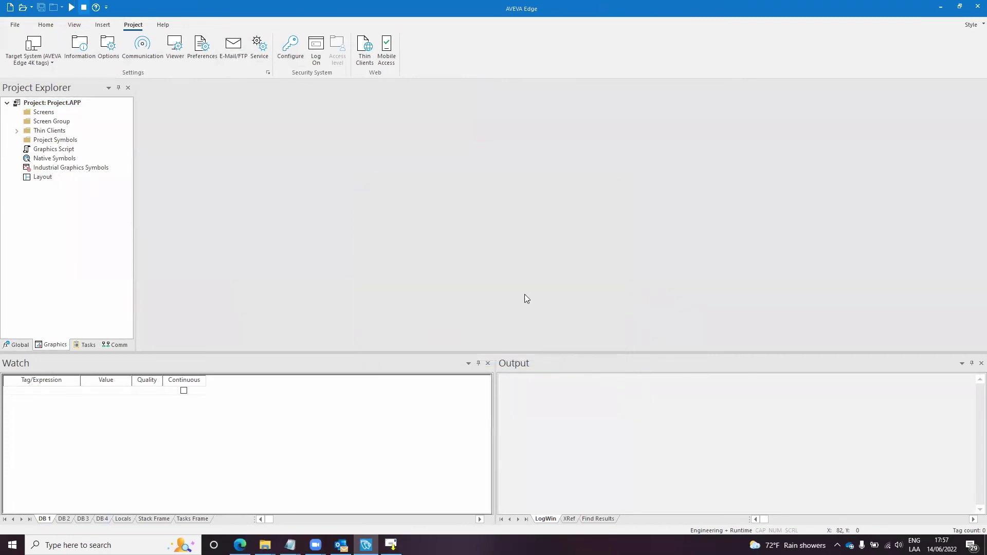
{"action": "left_click", "coordinate": [229, 55]}
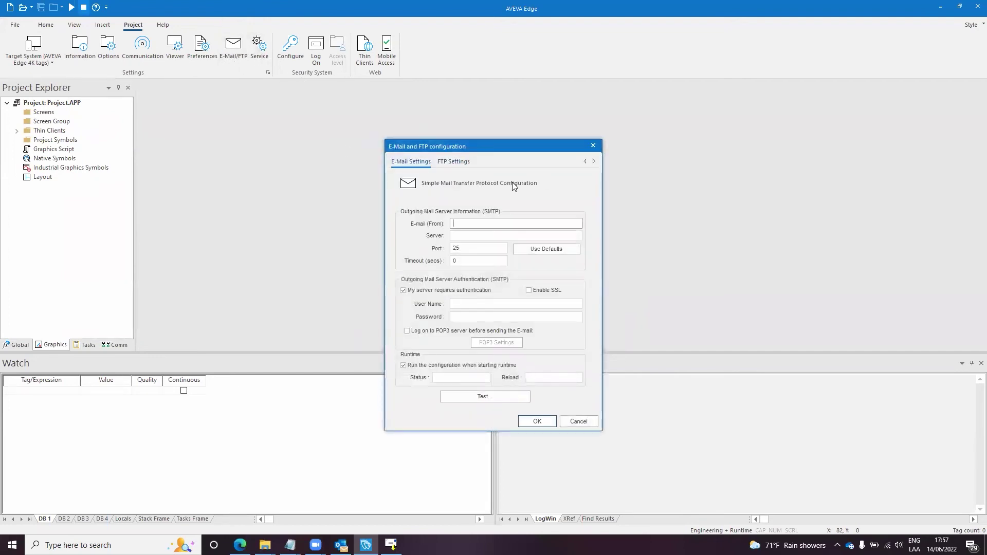
- Enter the backup Gmail sender address, server smtp.gmail.com, and enable SSL
{"action": "left_click", "coordinate": [472, 223]}
{"action": "key", "text": "shift+Left"}
{"action": "key", "text": "shift+Left"}
{"action": "key", "text": "shift+Left"}
{"action": "key", "text": "shift+Left"}
{"action": "key", "text": "shift+Left"}
{"action": "key", "text": "shift+Left"}
{"action": "key", "text": "shift+Left"}
{"action": "key", "text": "shift+Left"}
{"action": "key", "text": "shift+Left"}
{"action": "key", "text": "shift+Left"}
{"action": "key", "text": "shift+Left"}
{"action": "key", "text": "shift+Left"}
{"action": "key", "text": "shift+Left"}
{"action": "key", "text": "shift+Left"}
{"action": "key", "text": "shift+Left"}
{"action": "key", "text": "shift+Left"}
{"action": "key", "text": "shift+Left"}
{"action": "key", "text": "shift+Left"}
{"action": "key", "text": "shift+Left"}
{"action": "key", "text": "shift+Left"}
{"action": "key", "text": "ctrl+c"}
{"action": "left_click", "coordinate": [515, 235]}
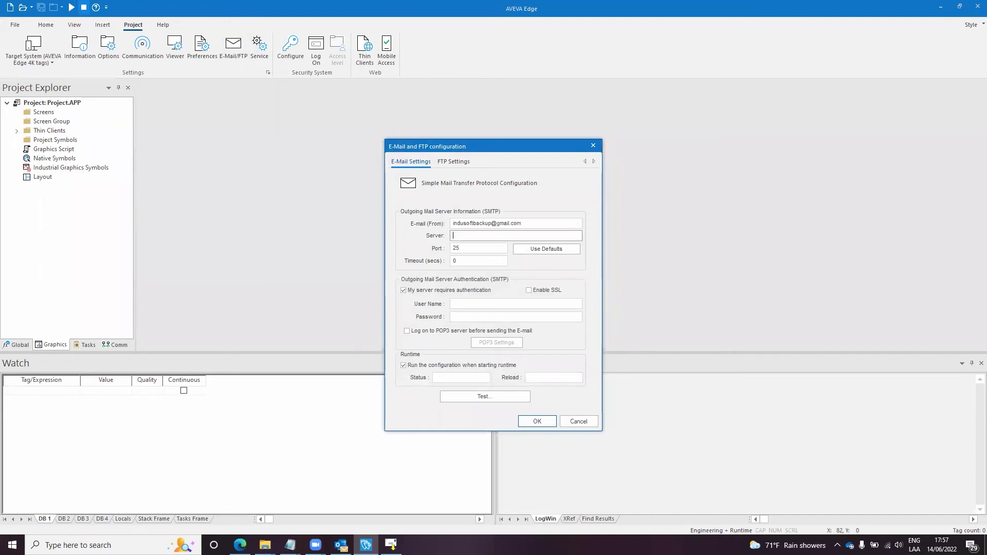
{"action": "type", "text": "smtp.gmail.com"}
{"action": "left_click", "coordinate": [532, 291]}
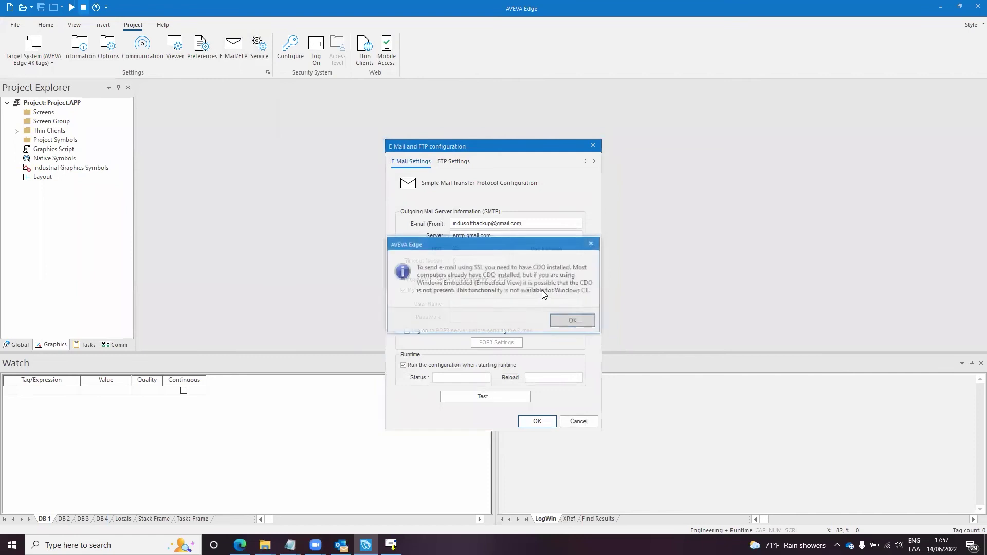
{"action": "left_click", "coordinate": [568, 319]}
- Set the Gmail address as user name and paste the app password from Notepad
{"action": "left_click", "coordinate": [476, 304]}
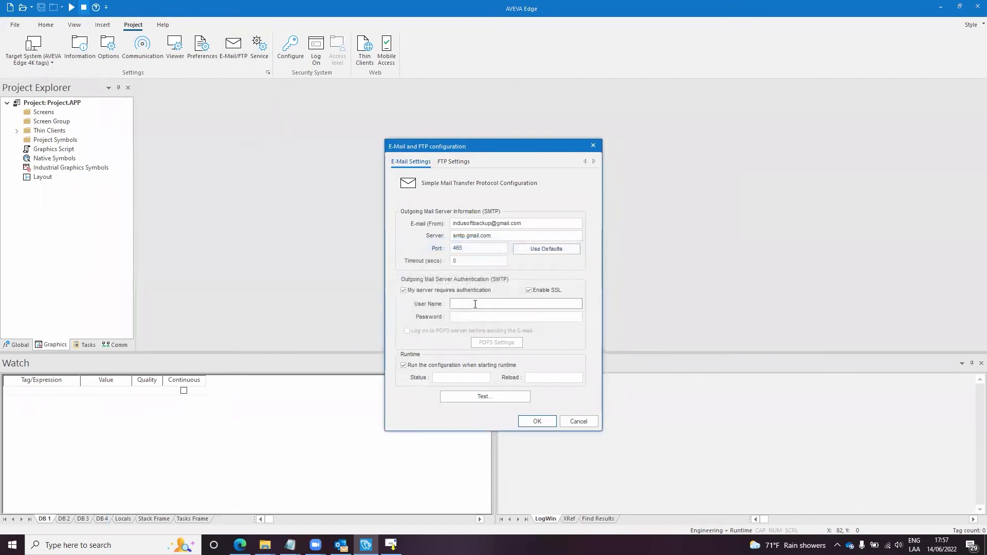
{"action": "key", "text": "ctrl+v"}
{"action": "left_click", "coordinate": [475, 316]}
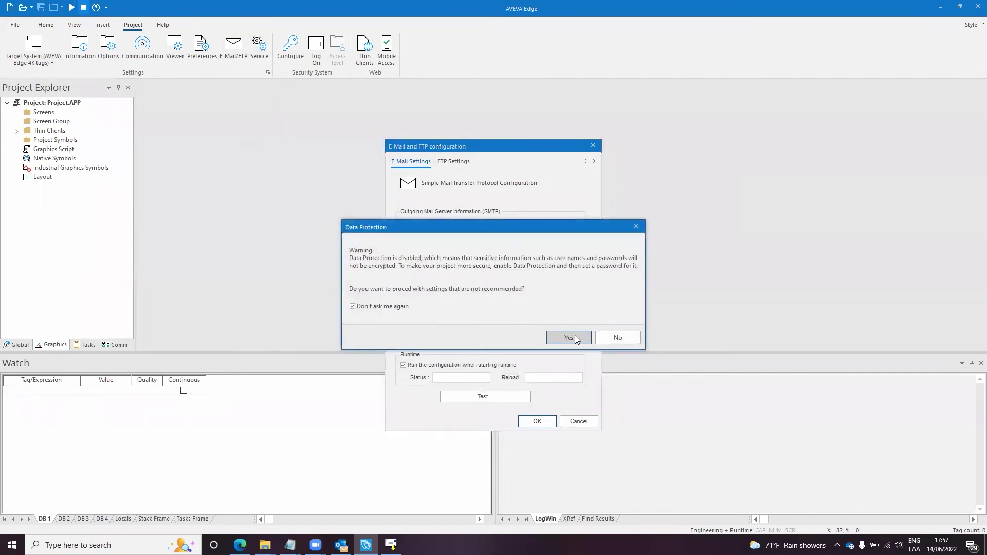
{"action": "left_click", "coordinate": [569, 337]}
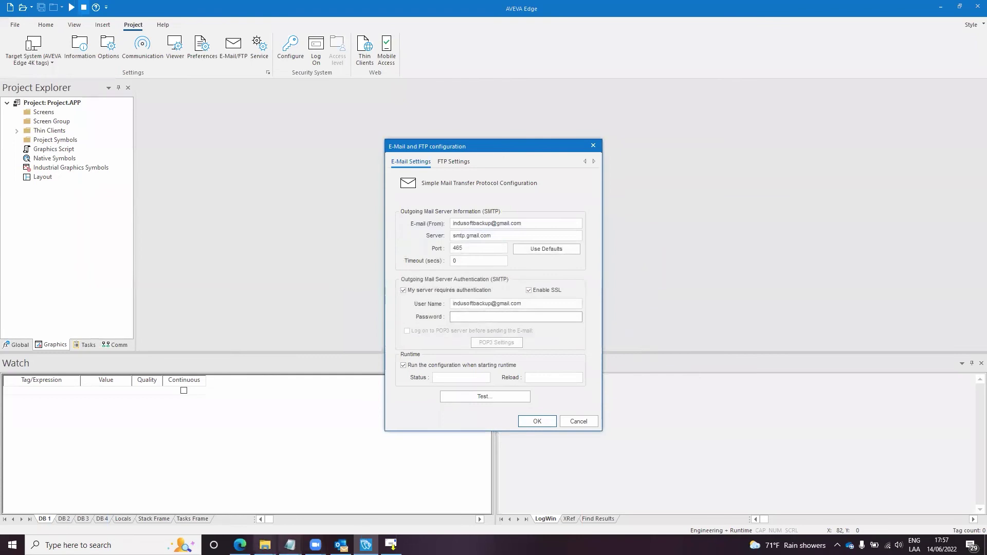
{"action": "mouse_move", "coordinate": [290, 545]}
{"action": "left_click", "coordinate": [360, 501]}
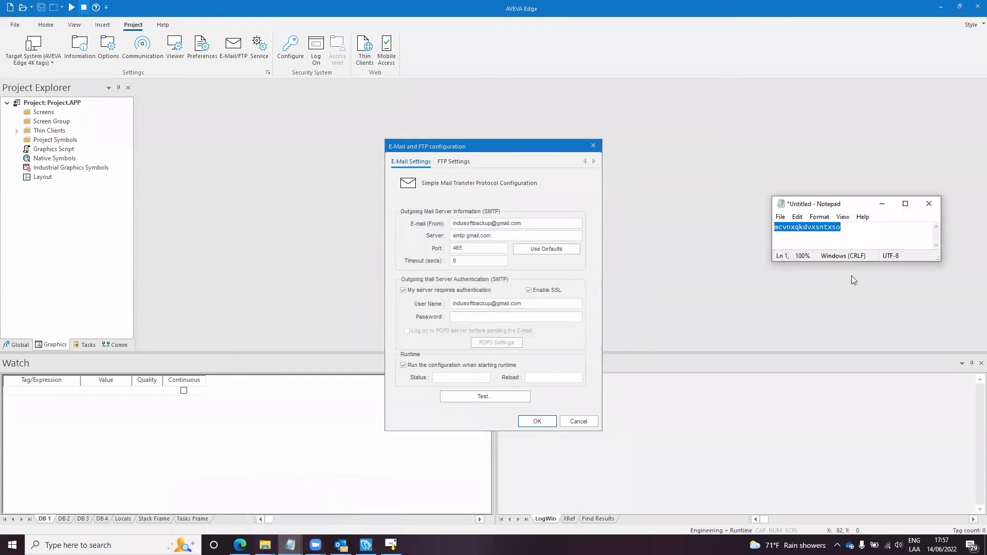
{"action": "left_click", "coordinate": [829, 250]}
{"action": "key", "text": "ctrl+a"}
{"action": "left_click", "coordinate": [499, 318]}
{"action": "key", "text": "ctrl+v"}
- Send a test email to the backup Gmail address from the Email Testing window
{"action": "left_click", "coordinate": [496, 398]}
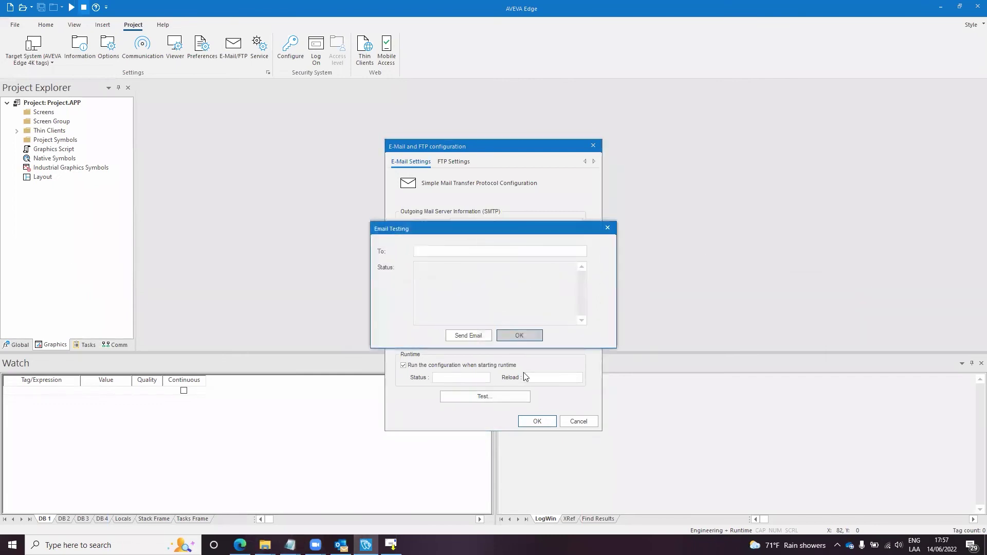
{"action": "left_click_drag", "start_coordinate": [506, 232], "coordinate": [731, 232]}
{"action": "left_click", "coordinate": [676, 248]}
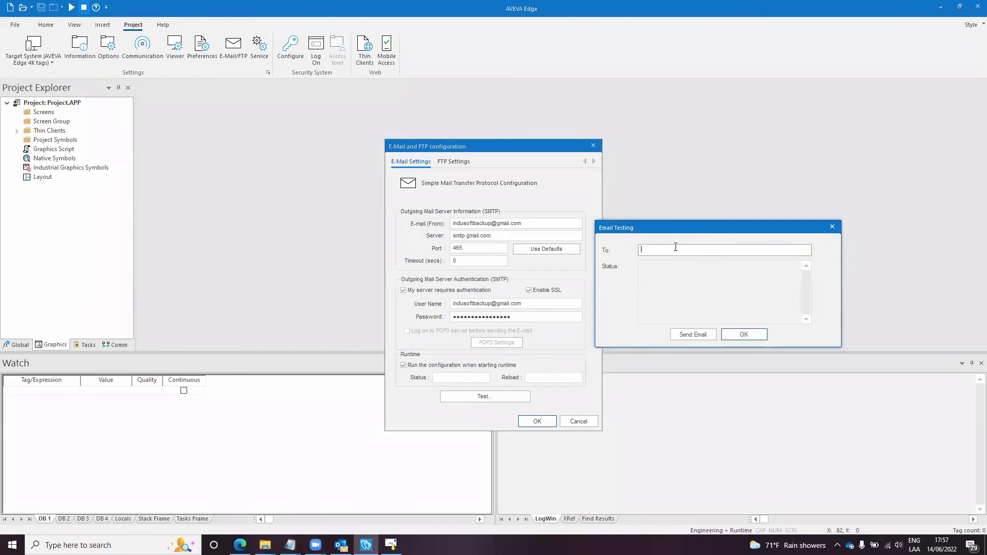
{"action": "left_click", "coordinate": [685, 336]}
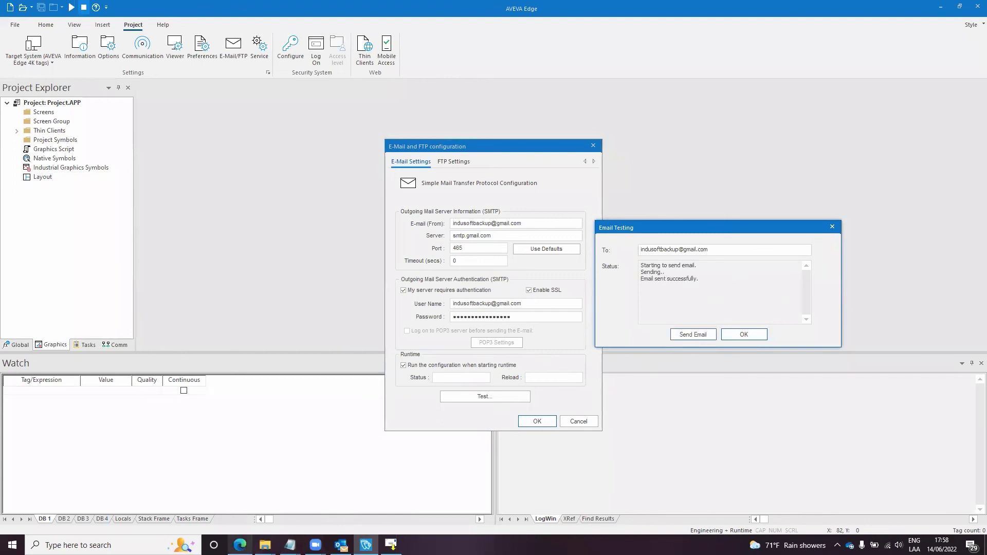
{"action": "left_click", "coordinate": [240, 545]}
- Read the 'Email and FTP configuration test' message in Gmail, then return to AVEVA Edge
{"action": "left_click", "coordinate": [86, 8]}
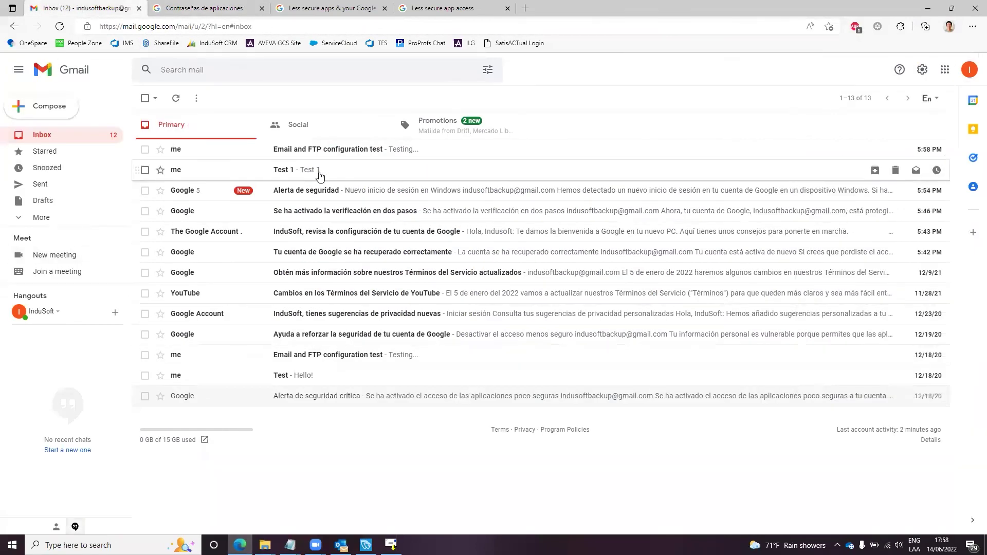
{"action": "left_click", "coordinate": [335, 156]}
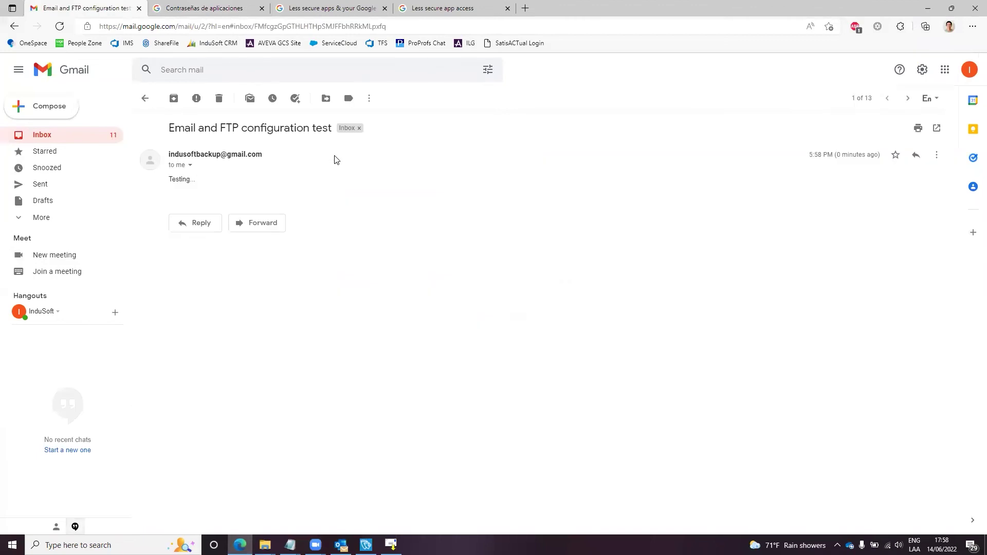
{"action": "left_click", "coordinate": [145, 98]}
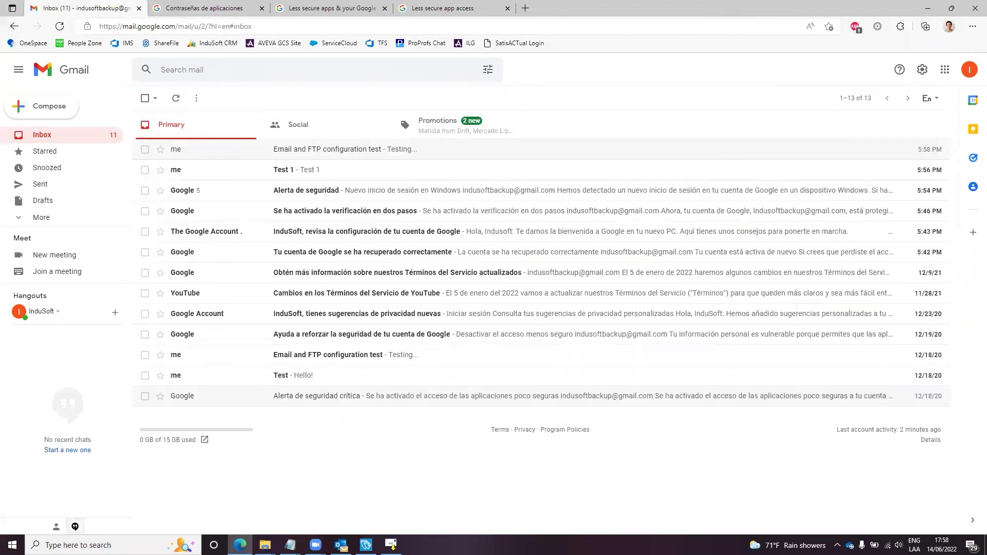
{"action": "left_click", "coordinate": [366, 544]}
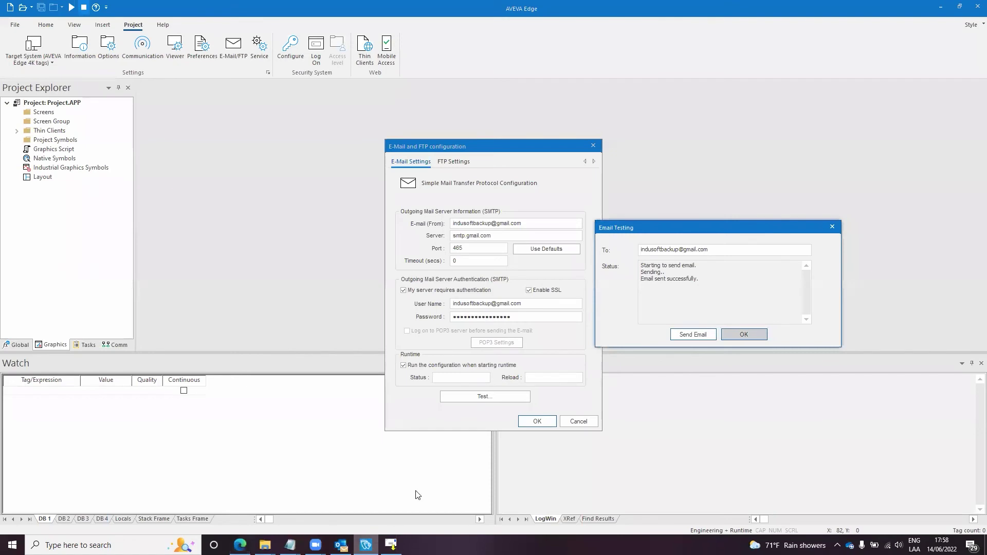
- Close the email test and configuration dialogs, then insert a new Alarms sheet ALARM001
{"action": "left_click", "coordinate": [725, 335]}
{"action": "left_click", "coordinate": [539, 419]}
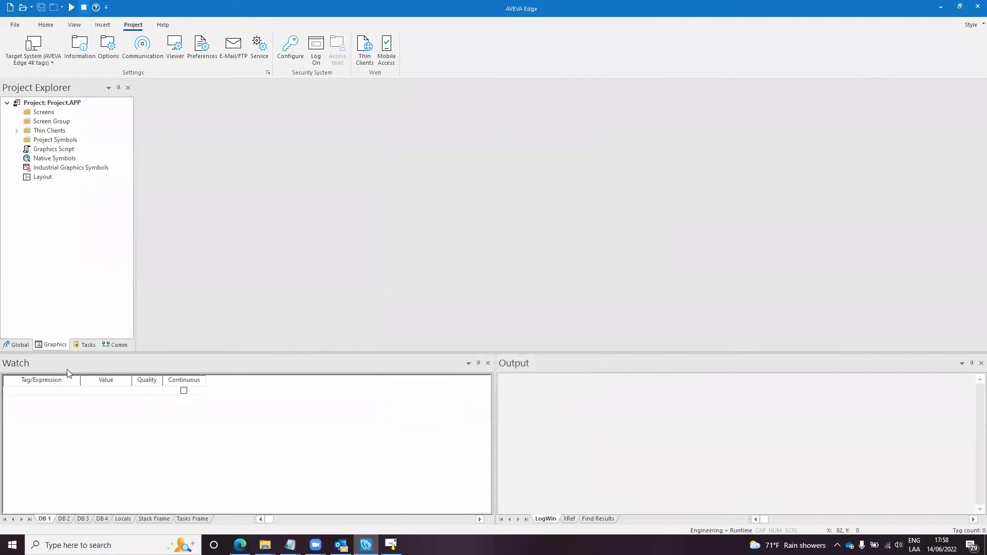
{"action": "left_click", "coordinate": [86, 345]}
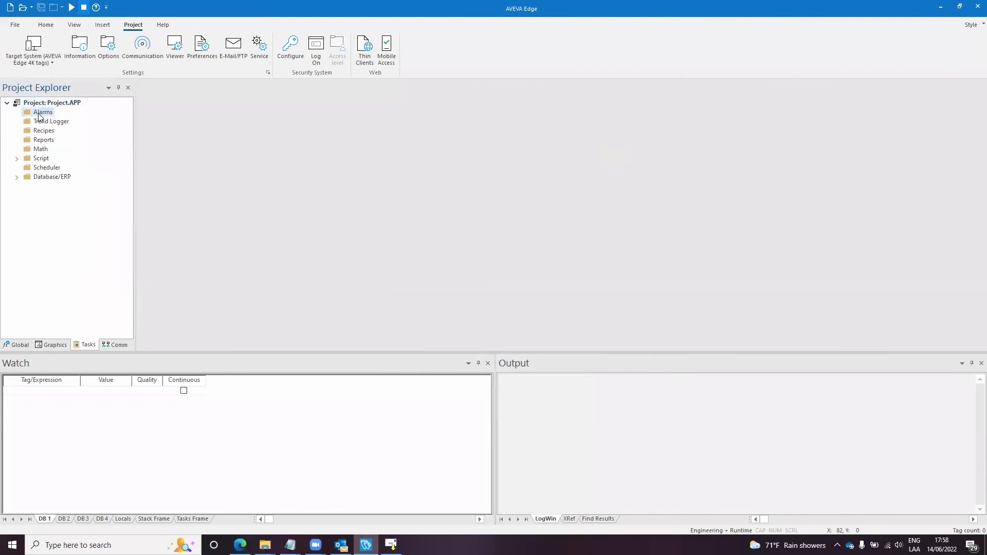
{"action": "left_click", "coordinate": [60, 121]}
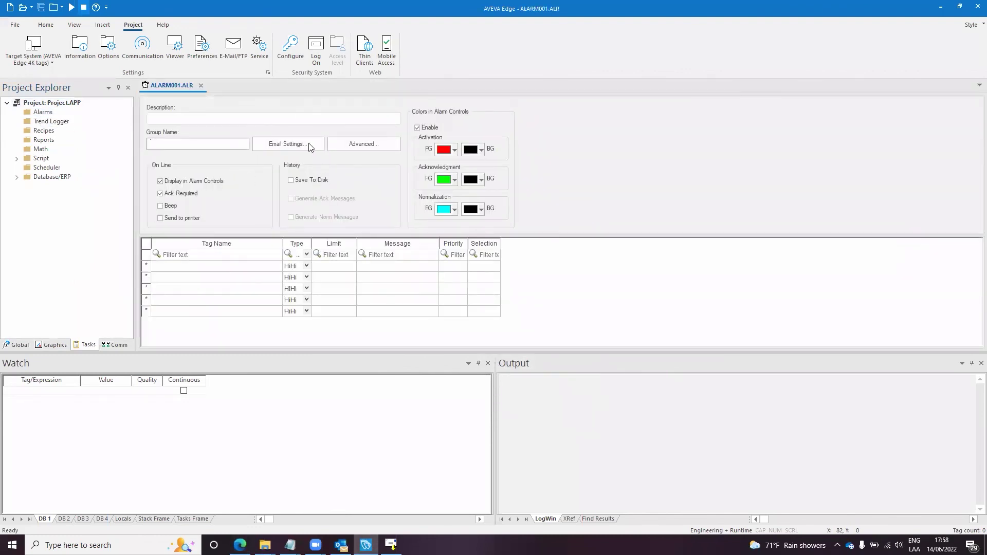
- Enable the alarm sheet's automatic email to the backup Gmail address with send trigger 'second'
{"action": "left_click", "coordinate": [288, 144]}
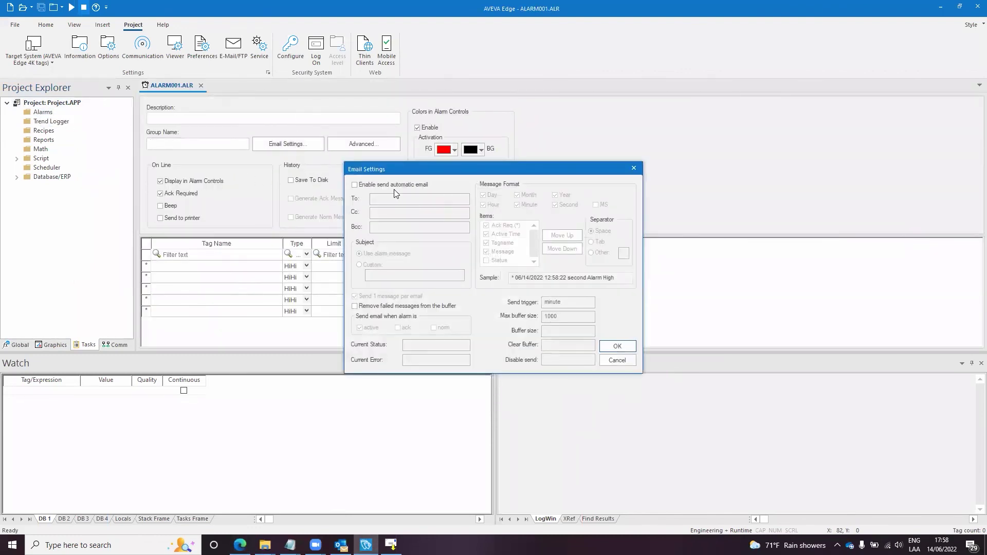
{"action": "left_click", "coordinate": [401, 201]}
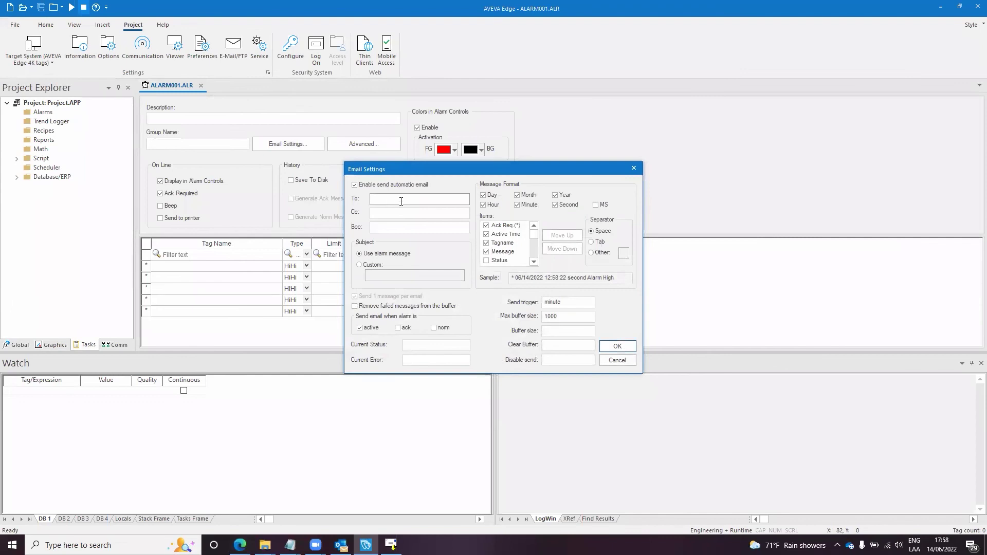
{"action": "double_click", "coordinate": [553, 302]}
{"action": "type", "text": "second"}
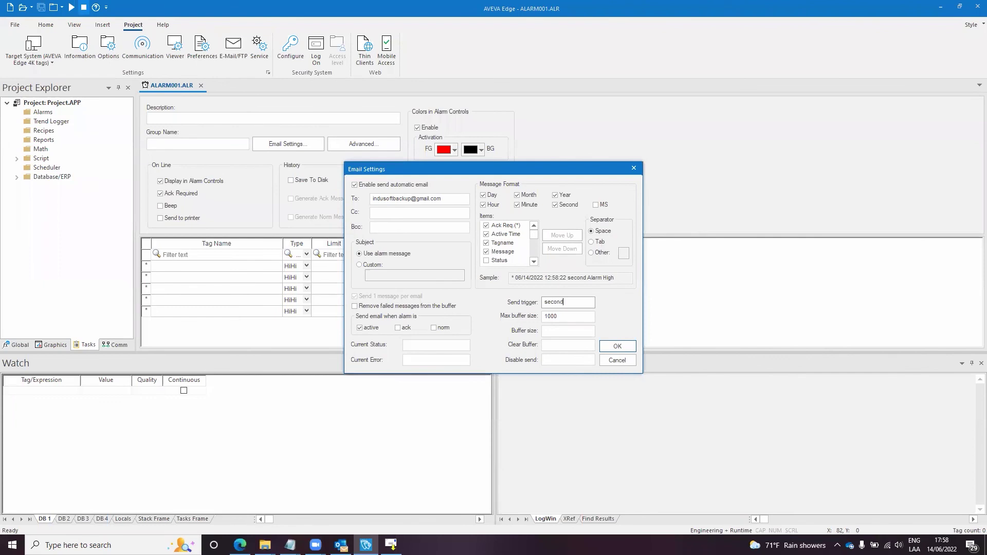
{"action": "left_click", "coordinate": [631, 347]}
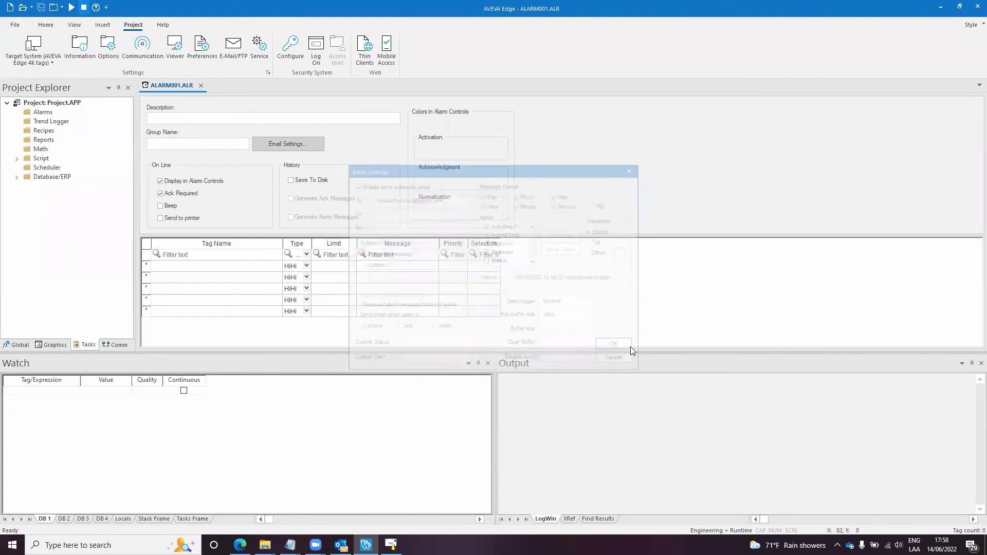
- Add a HiHi alarm for new tag T1 with limit 1 and message 'Alarm!!!'
{"action": "left_click", "coordinate": [198, 266]}
{"action": "type", "text": "T1"}
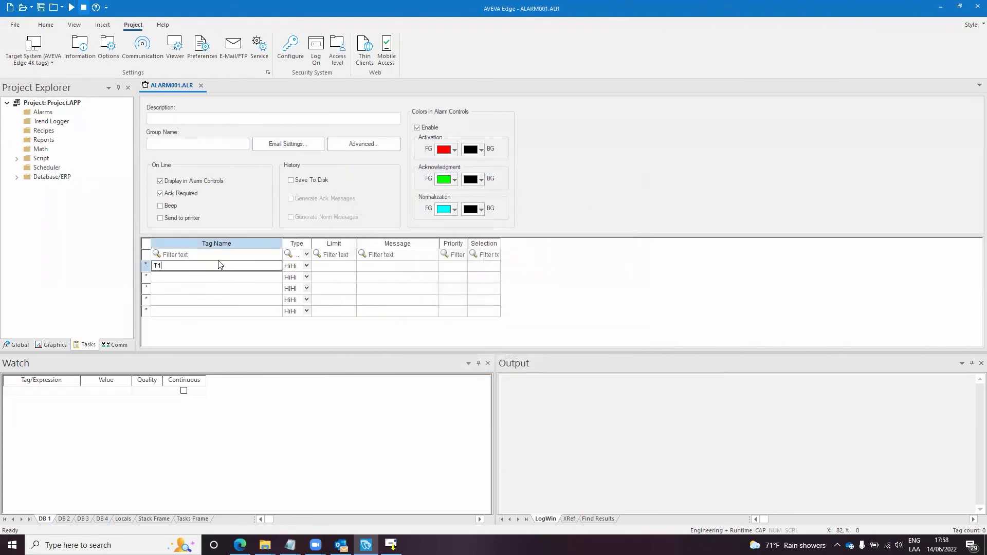
{"action": "key", "text": "Tab"}
{"action": "key", "text": "Return"}
{"action": "key", "text": "Tab"}
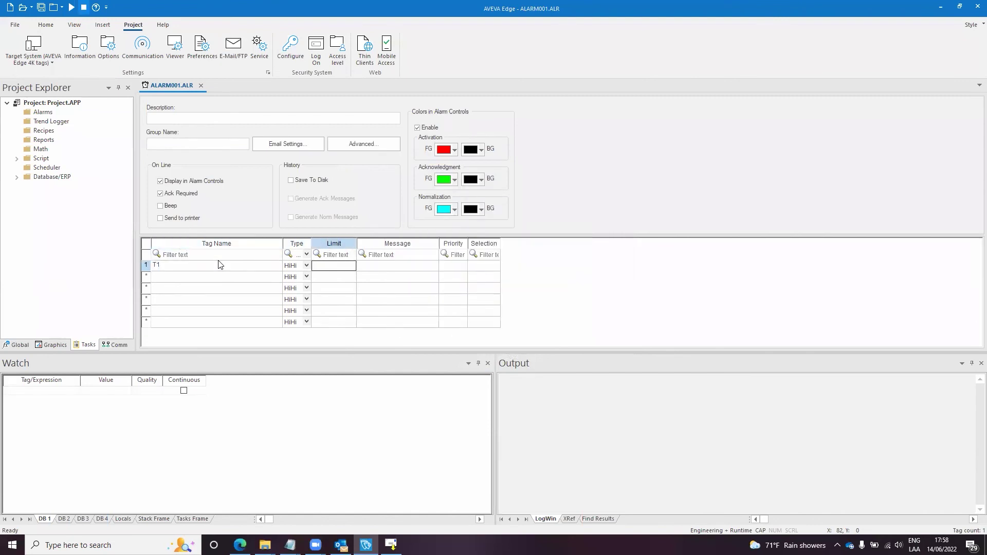
{"action": "type", "text": "1"}
{"action": "key", "text": "Tab"}
{"action": "type", "text": "A"}
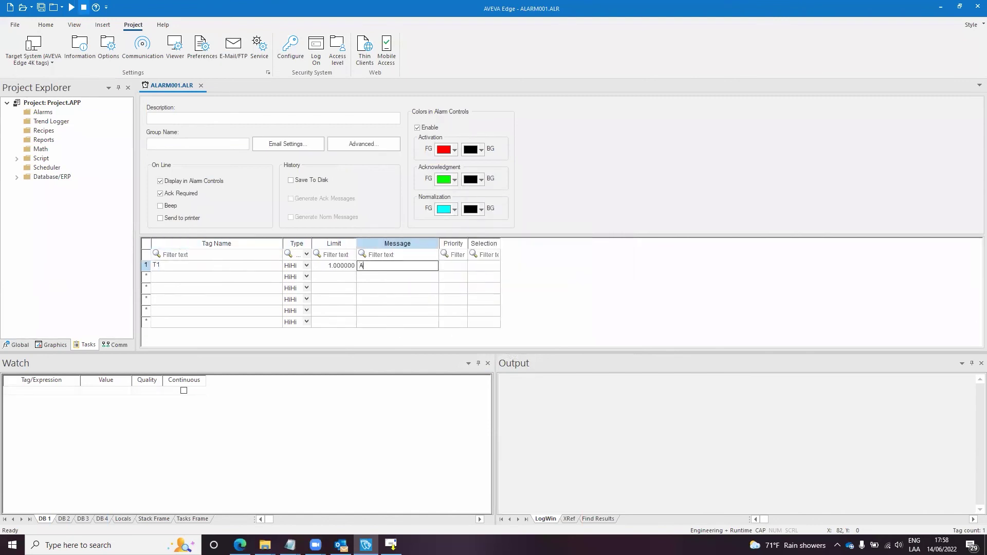
{"action": "type", "text": "larm!!!"}
- Add T1 to the watch list and save the alarm sheet
{"action": "left_click", "coordinate": [46, 393]}
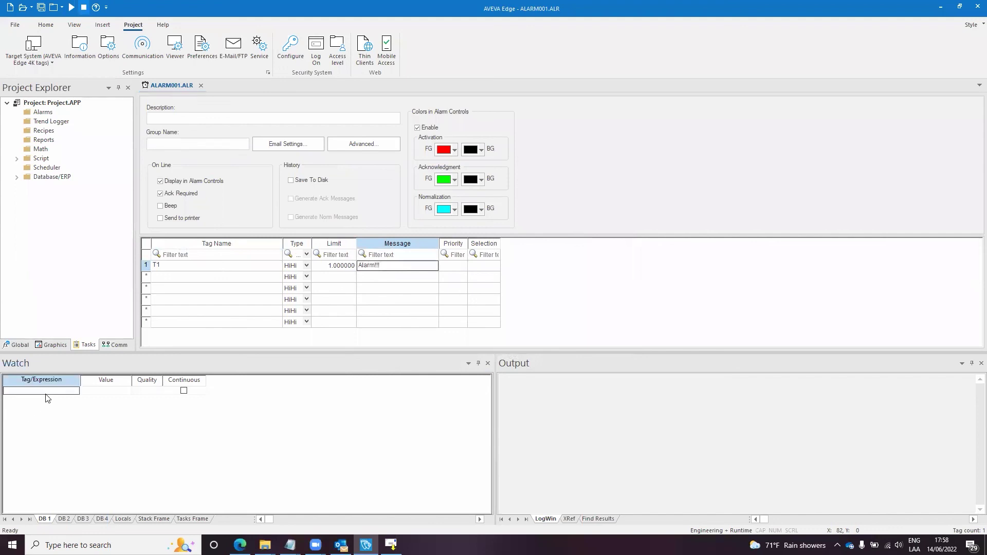
{"action": "type", "text": "T1"}
{"action": "key", "text": "Return"}
{"action": "key", "text": "ctrl+s"}
{"action": "key", "text": "Return"}
- Run the project and set T1 to 1 to trip the alarm
{"action": "left_click", "coordinate": [72, 8]}
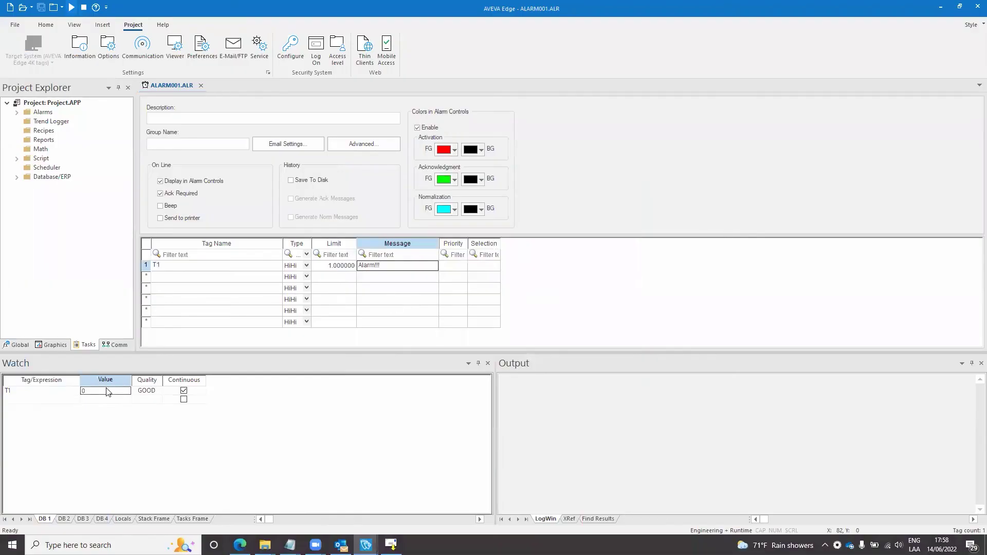
{"action": "type", "text": "1"}
{"action": "key", "text": "Return"}
- Watch T1->AlrSt for the alarm status, then check Gmail for the alarm email
{"action": "left_click", "coordinate": [21, 401]}
{"action": "type", "text": "T1"}
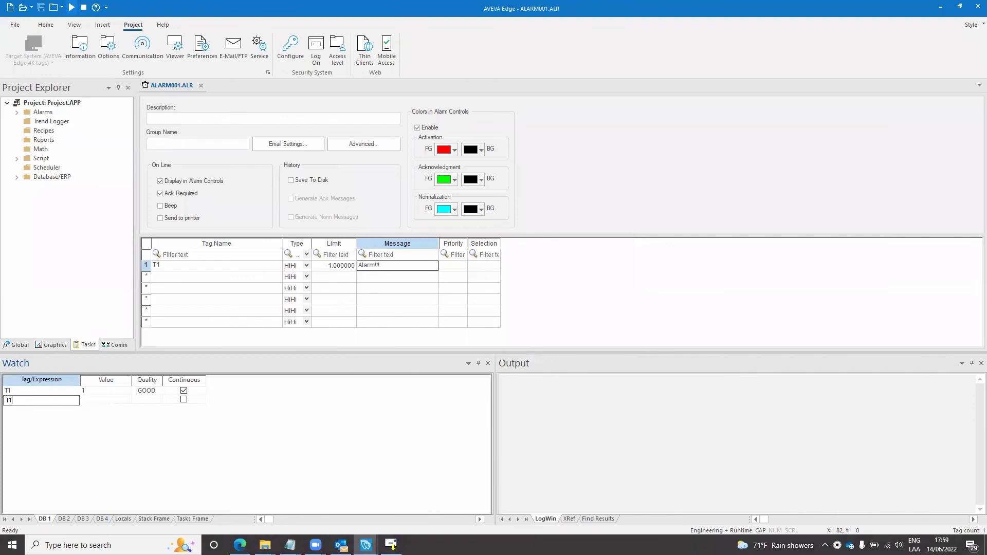
{"action": "type", "text": "->a"}
{"action": "key", "text": "BackSpace"}
{"action": "key", "text": "Caps_Lock"}
{"action": "type", "text": "AlrStatus"}
{"action": "key", "text": "Return"}
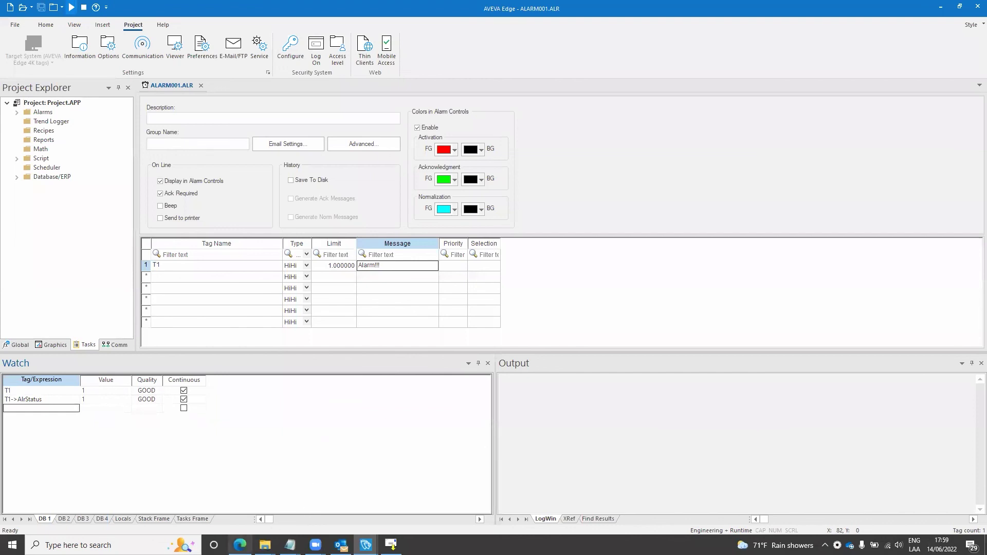
{"action": "left_click", "coordinate": [240, 546]}
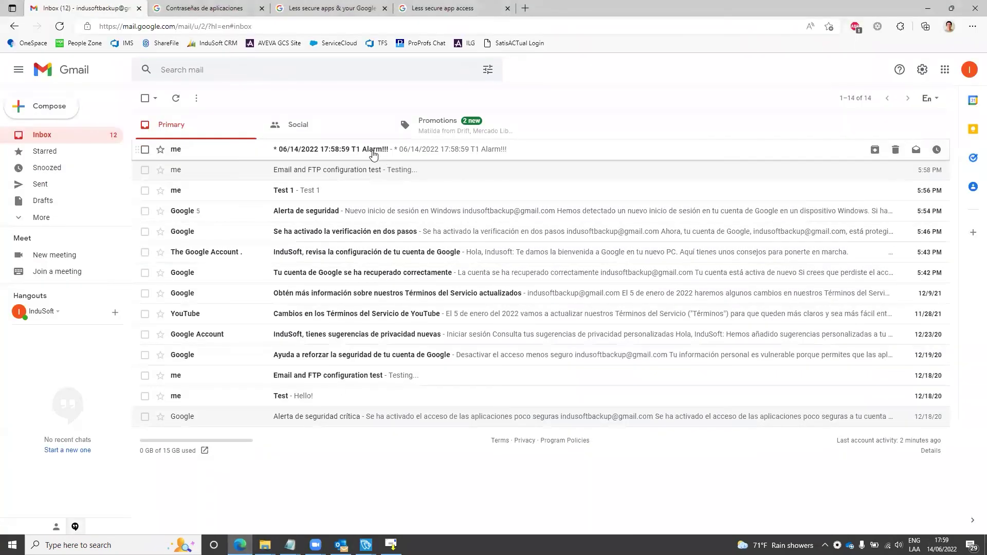